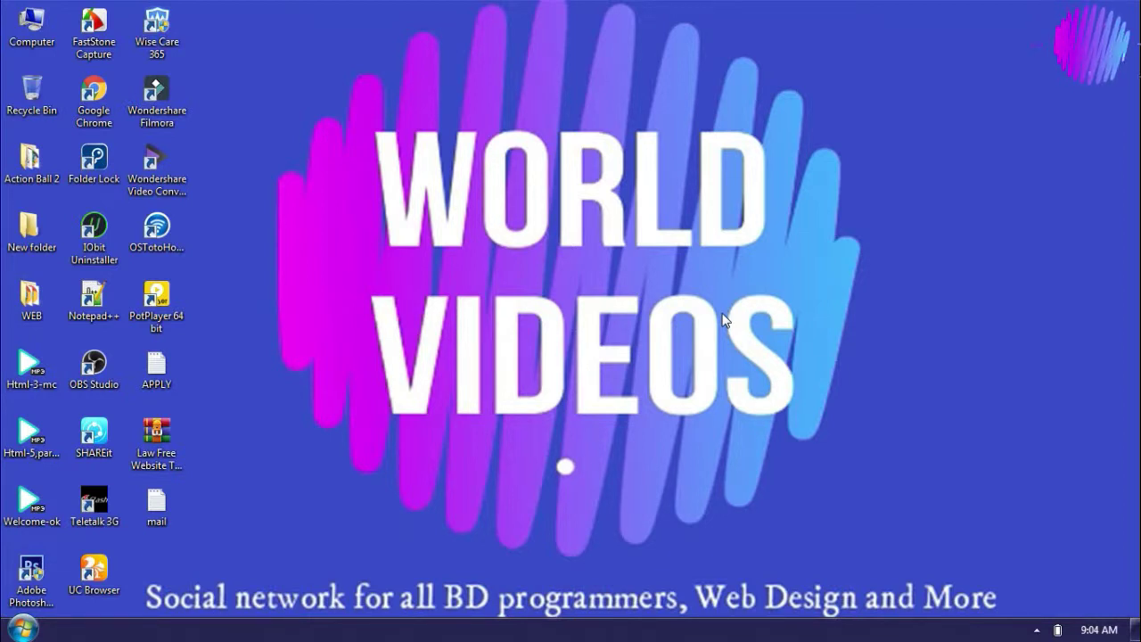
Go from Computer into the Picture folder on the VIDEOS (S:) drive.
double_click(40, 31)
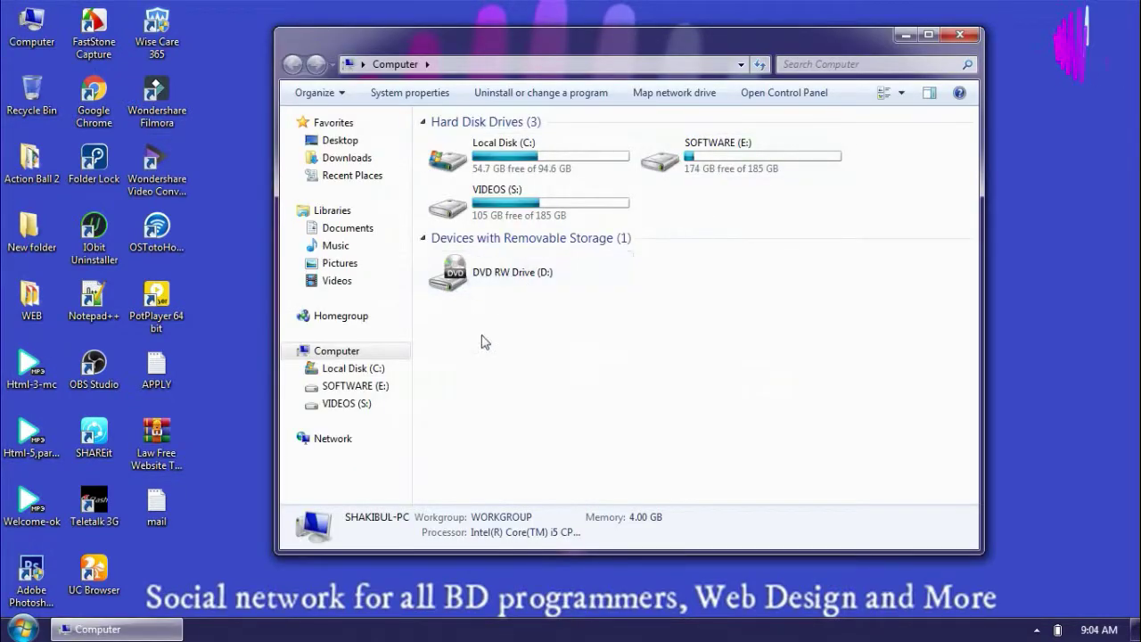
left_click(346, 404)
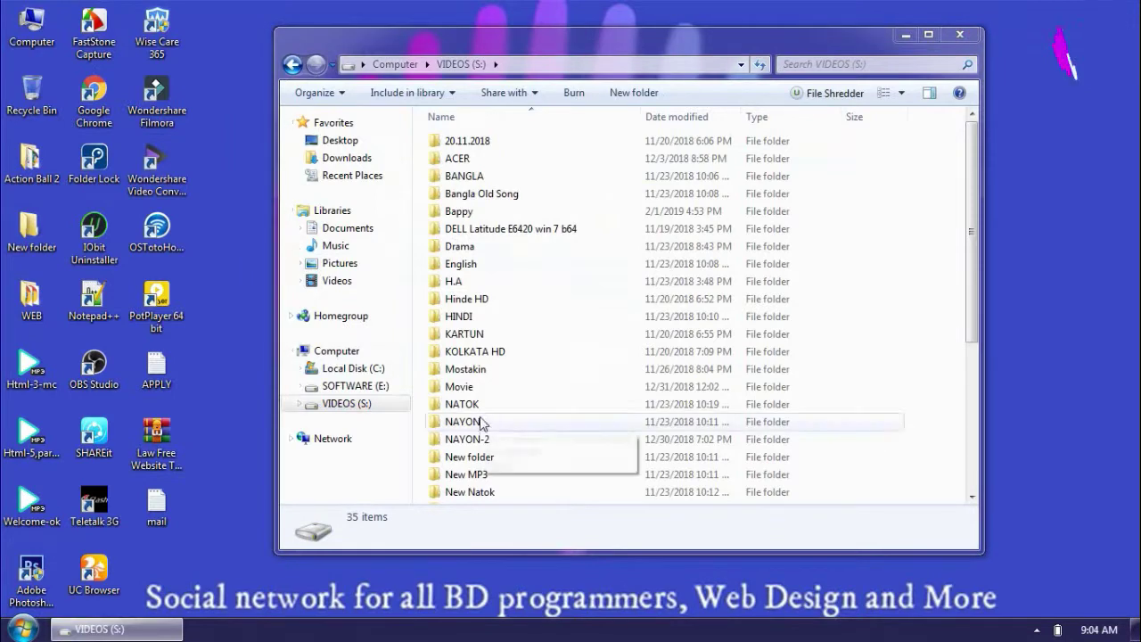
left_click(481, 423)
scroll(482, 422, "down", 5)
left_click(483, 285)
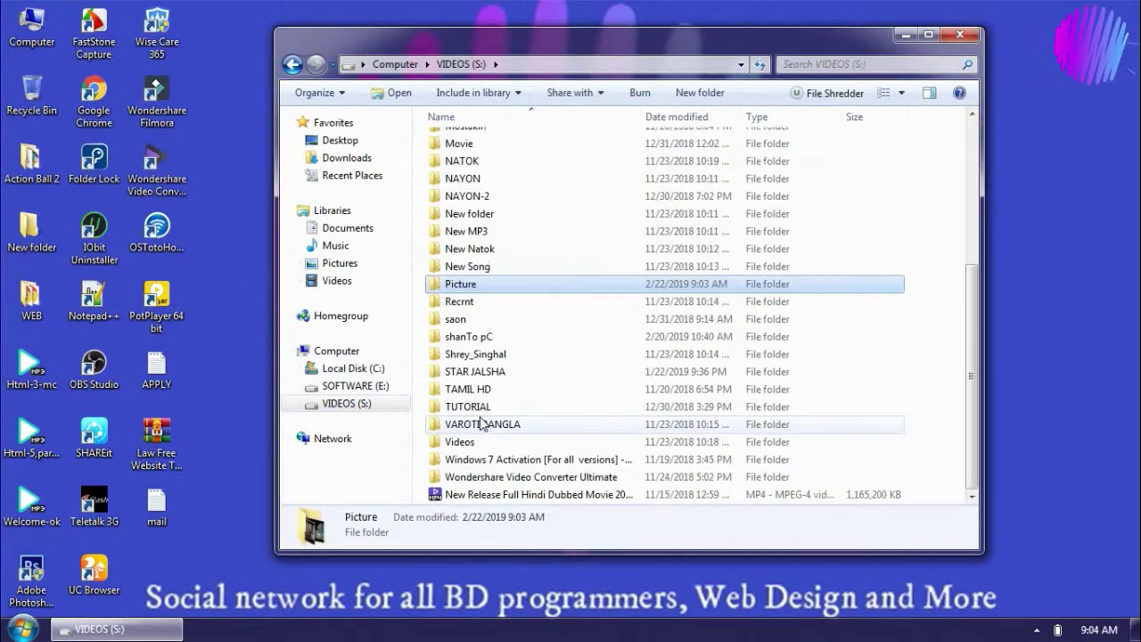
double_click(482, 286)
Maximize the Picture folder window and open the Shakibul photo in Photo Viewer.
left_click(557, 324)
scroll(557, 325, "down", 10)
scroll(557, 324, "down", 5)
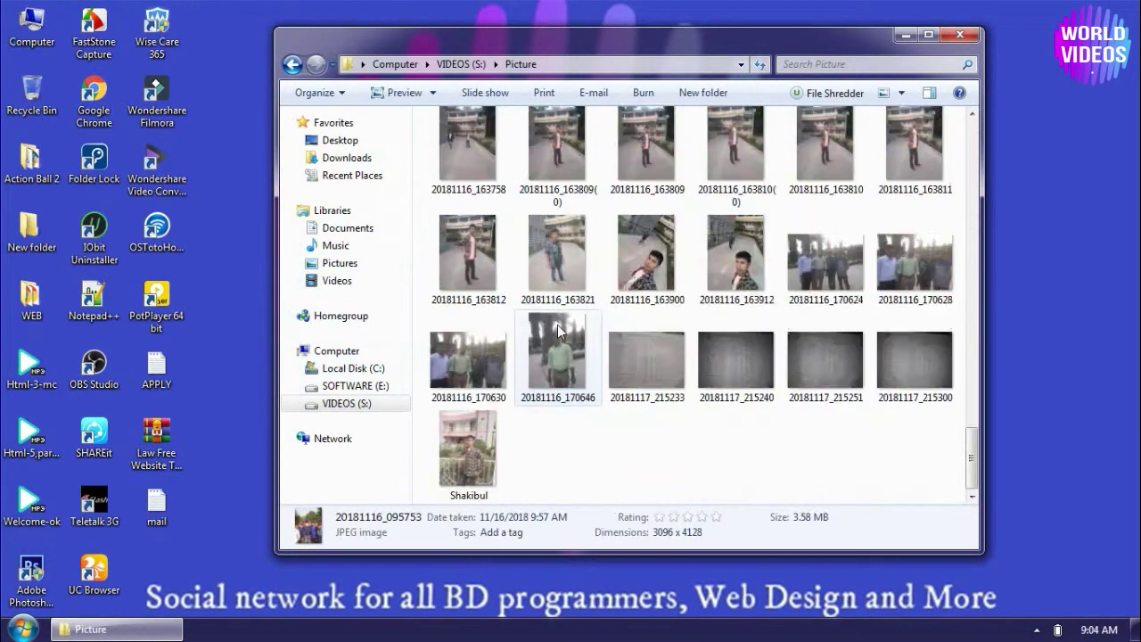
left_click(928, 34)
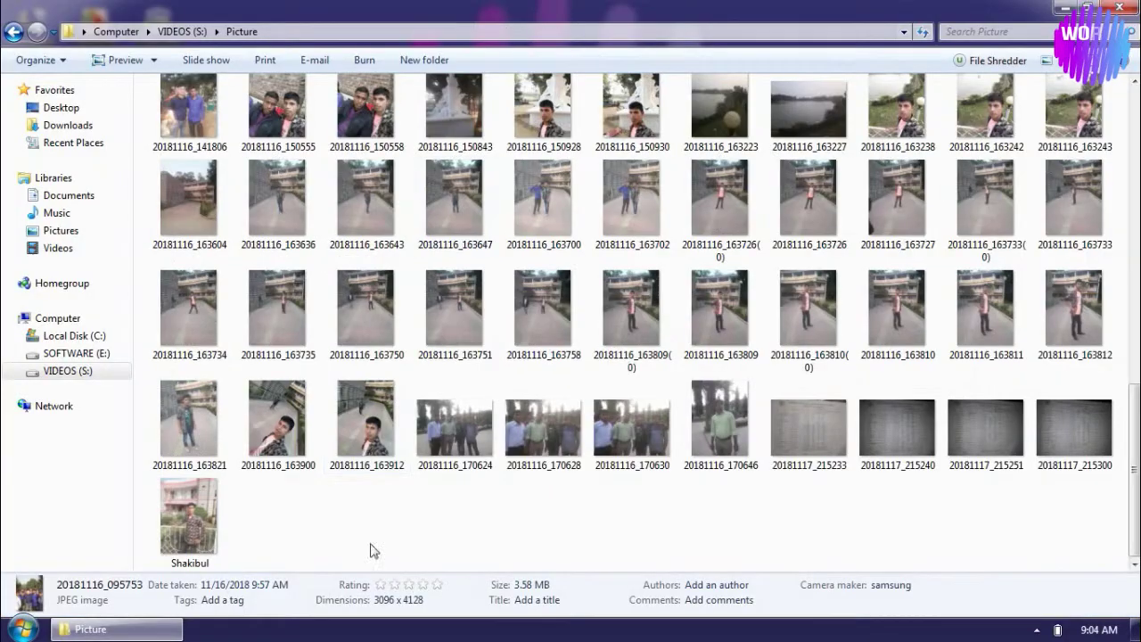
left_click(197, 514)
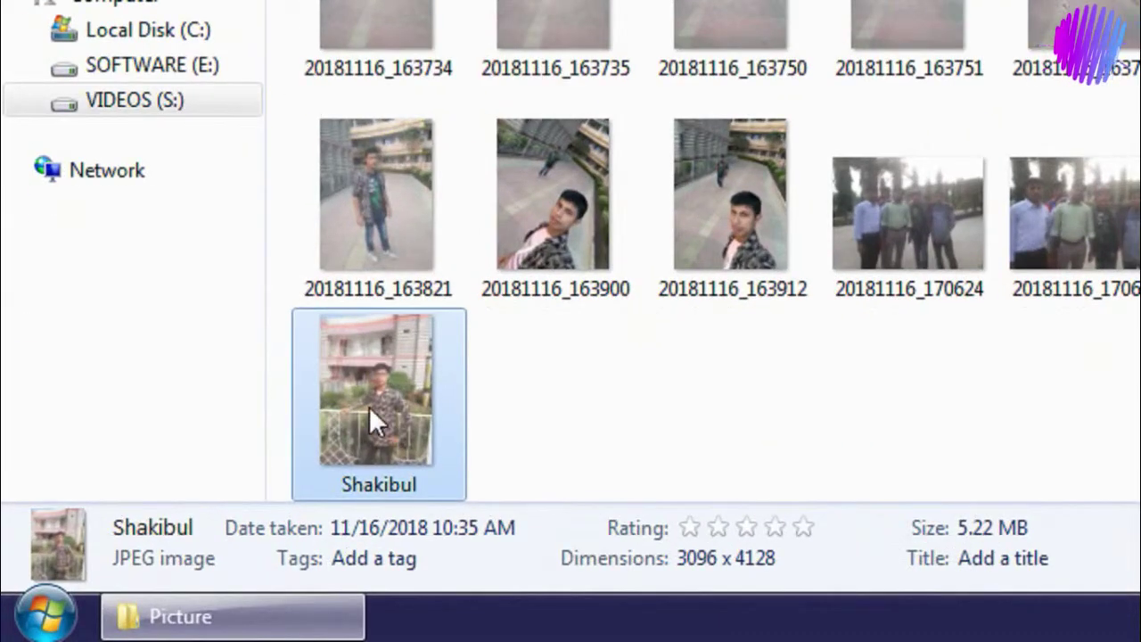
double_click(380, 401)
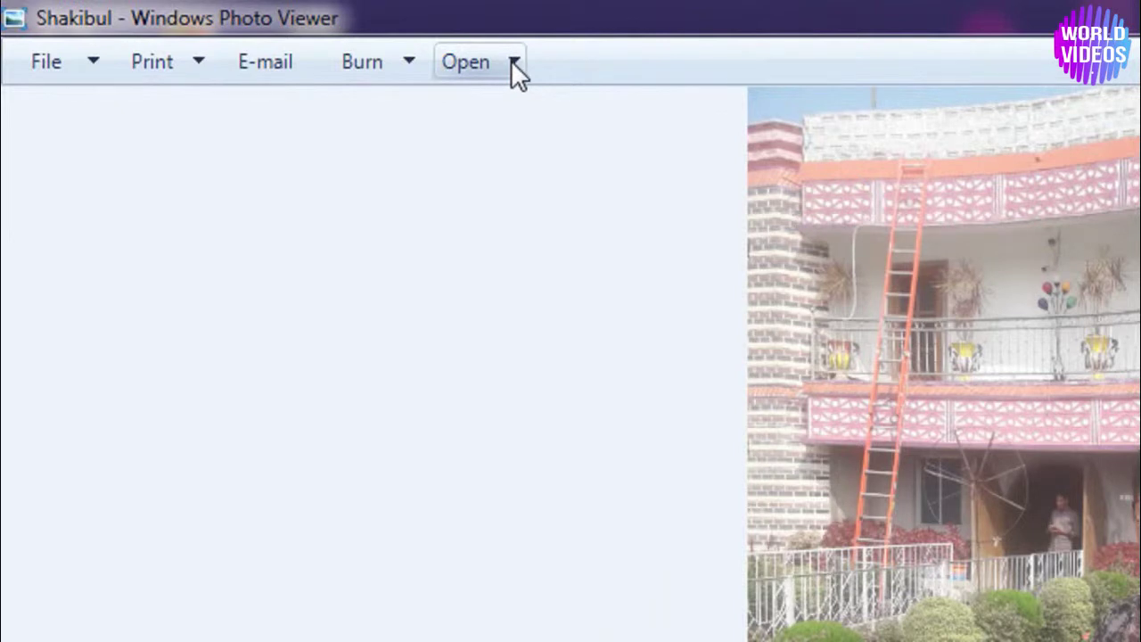
Open the Shakibul house photo in Paint from Photo Viewer's Open menu.
left_click(515, 62)
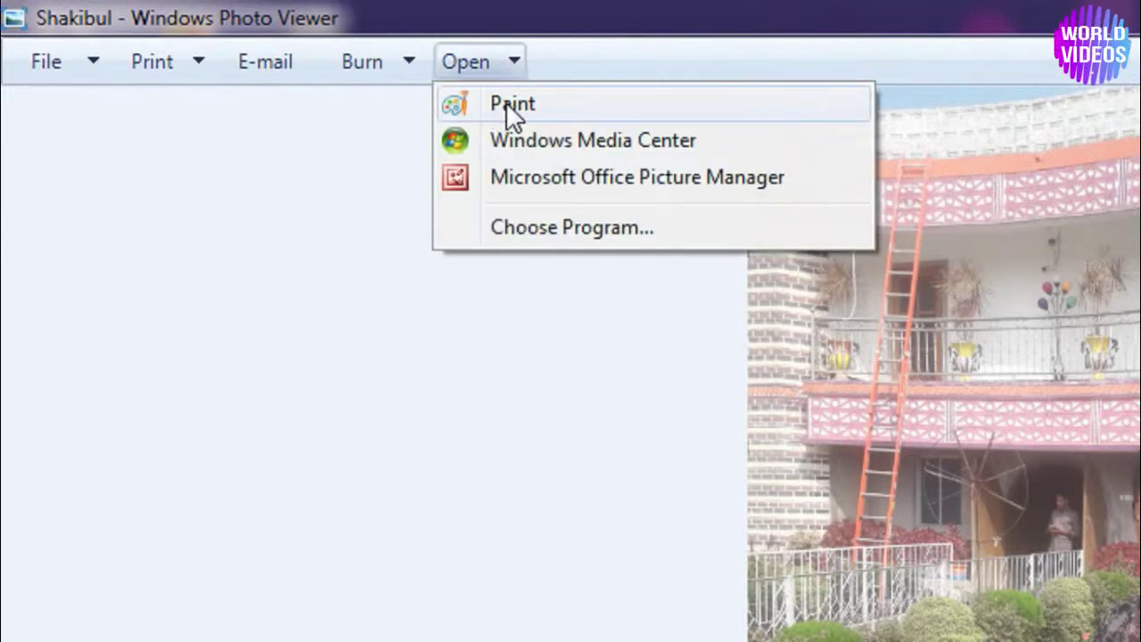
left_click(662, 103)
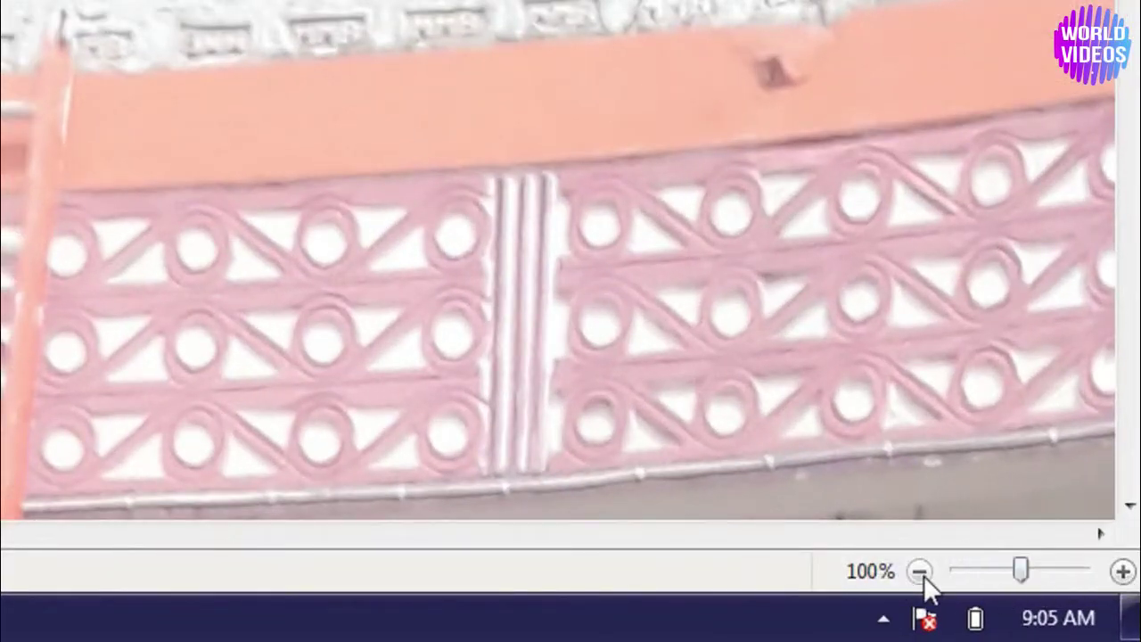
Zoom out twice so the whole photo fits, and show the Select shape choices.
left_click(922, 573)
left_click(922, 573)
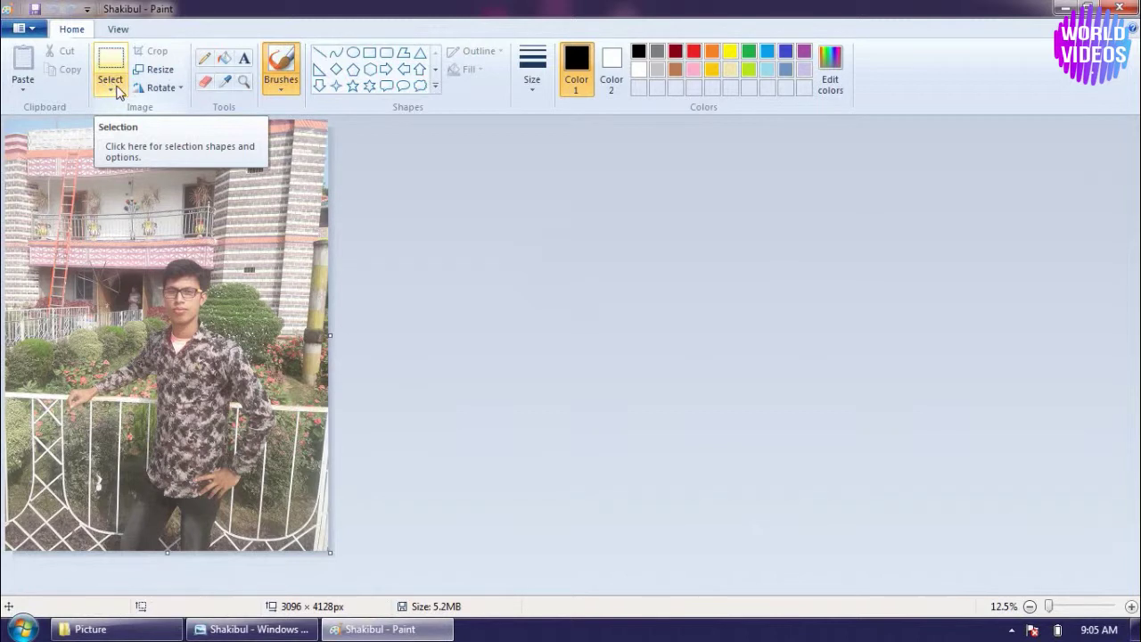
left_click(114, 86)
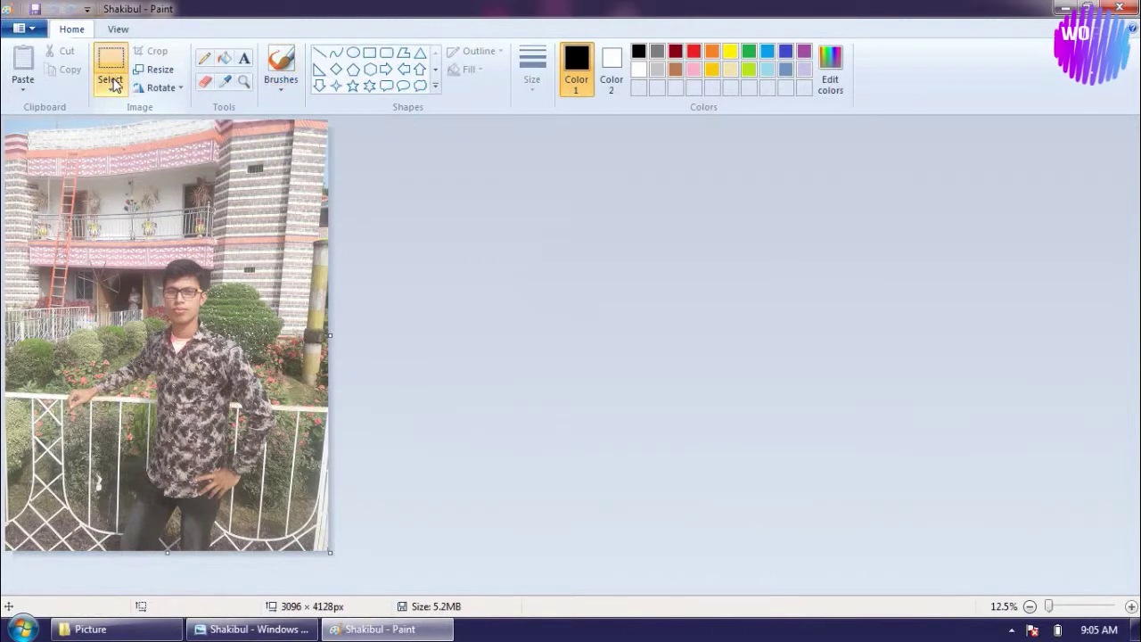
left_click(115, 87)
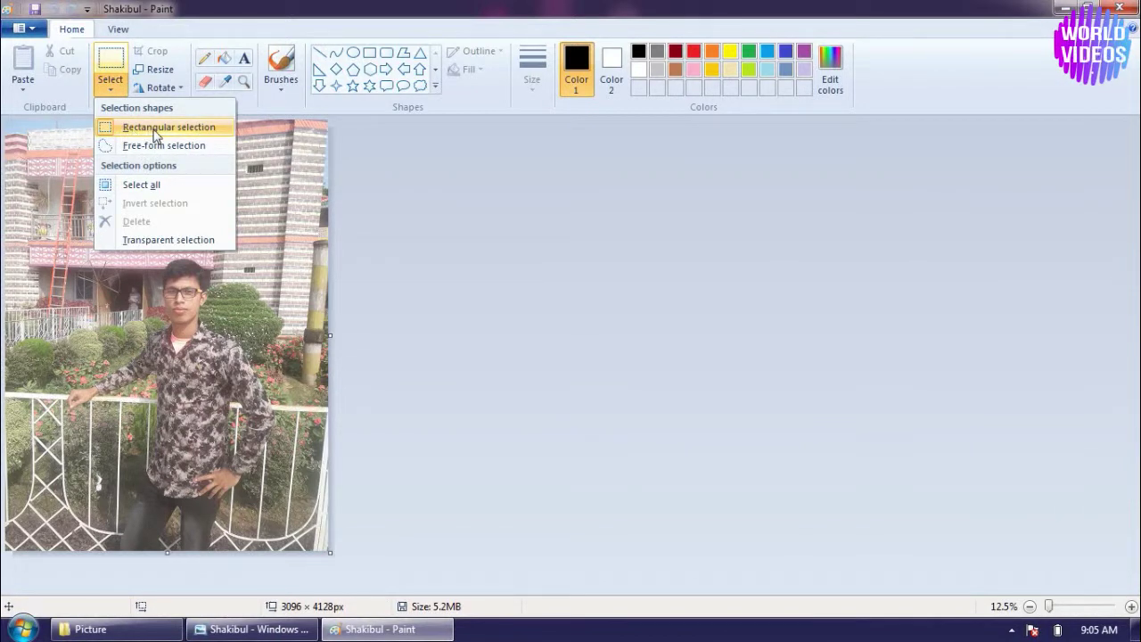
left_click(154, 134)
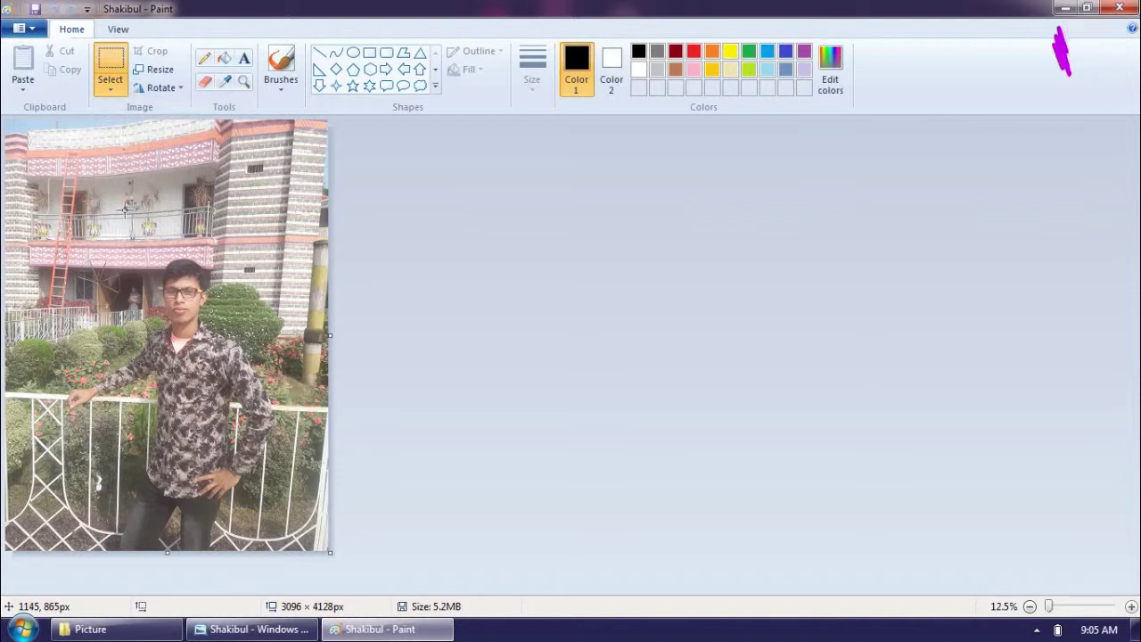
mouse_move(89, 202)
left_mouse_down()
mouse_move(144, 211)
mouse_move(228, 282)
mouse_move(282, 375)
left_mouse_up()
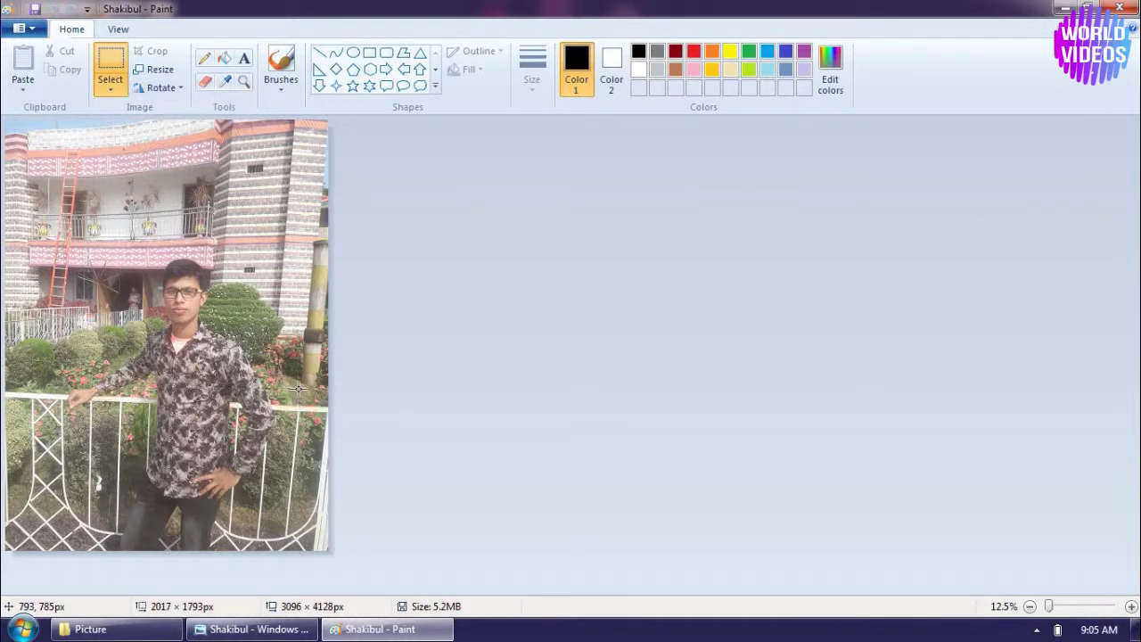
left_click_drag(213, 252, 137, 169)
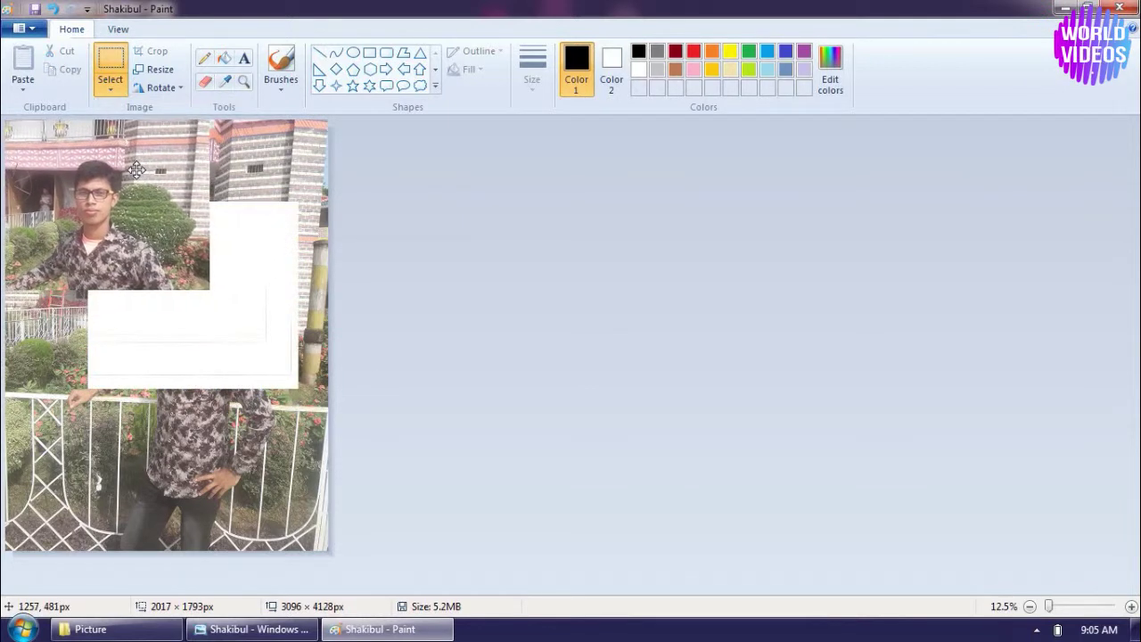
left_click(421, 368)
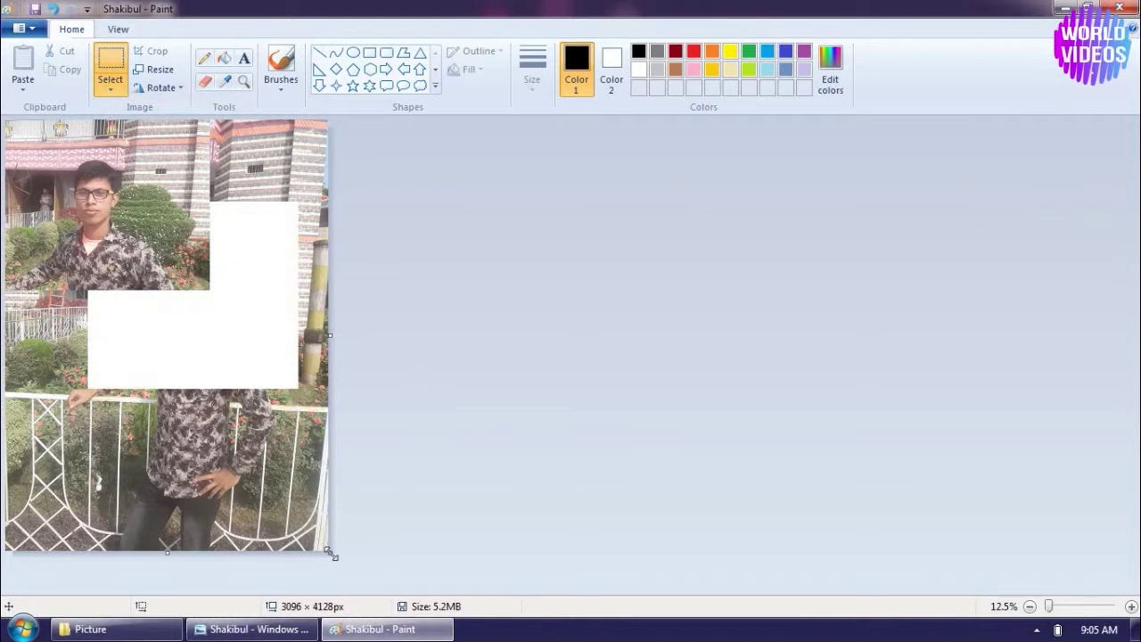
left_click_drag(6, 122, 214, 292)
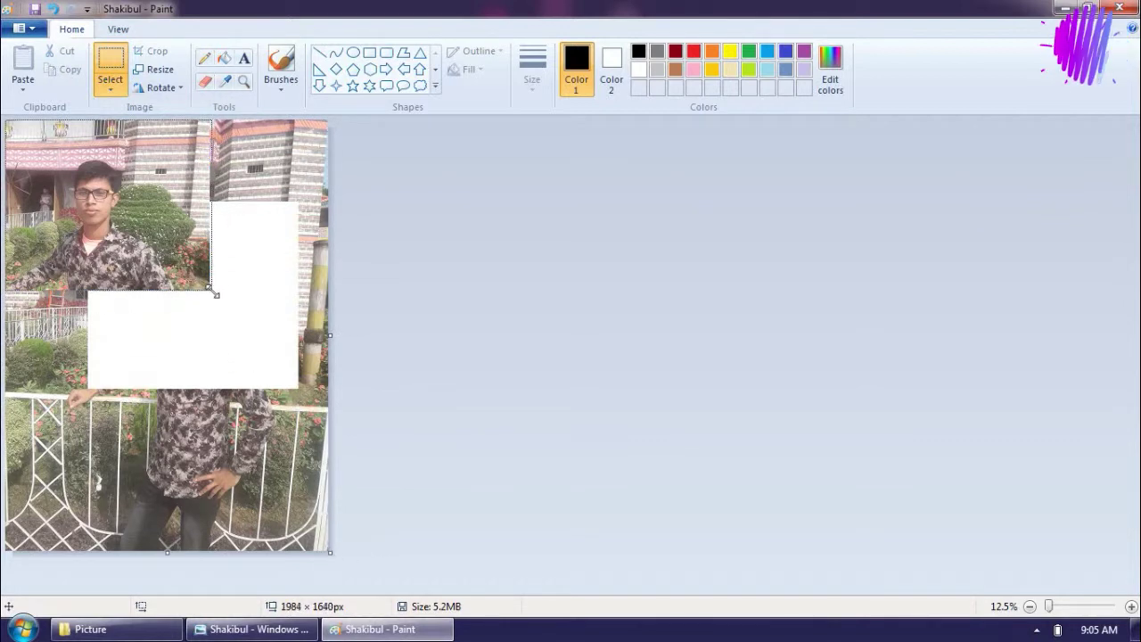
key("ctrl+shift+x")
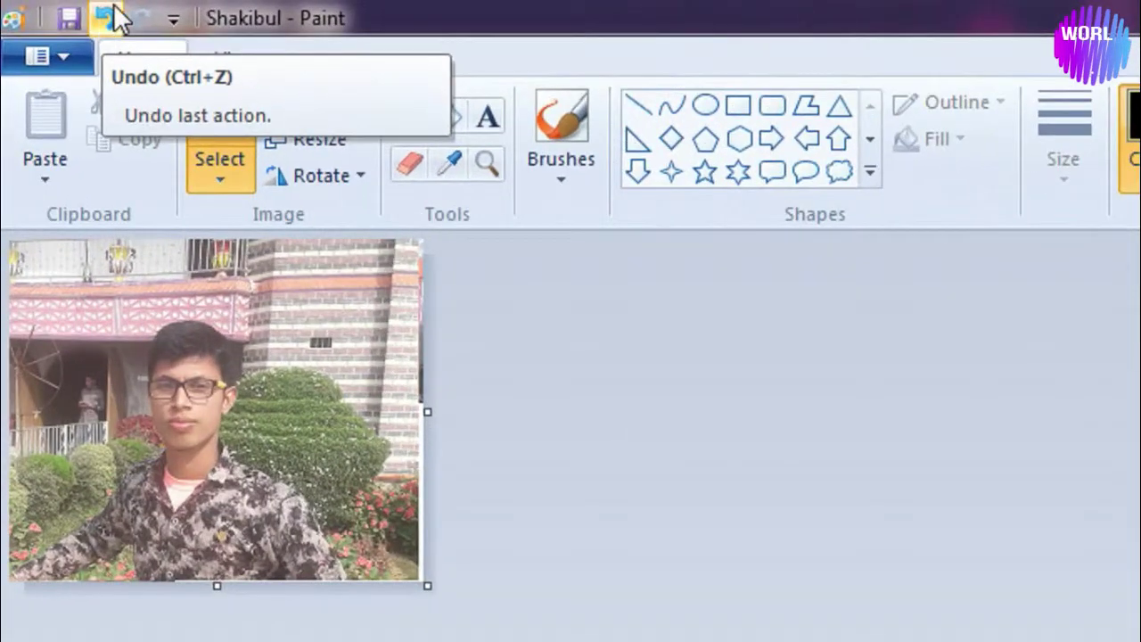
left_click(107, 18)
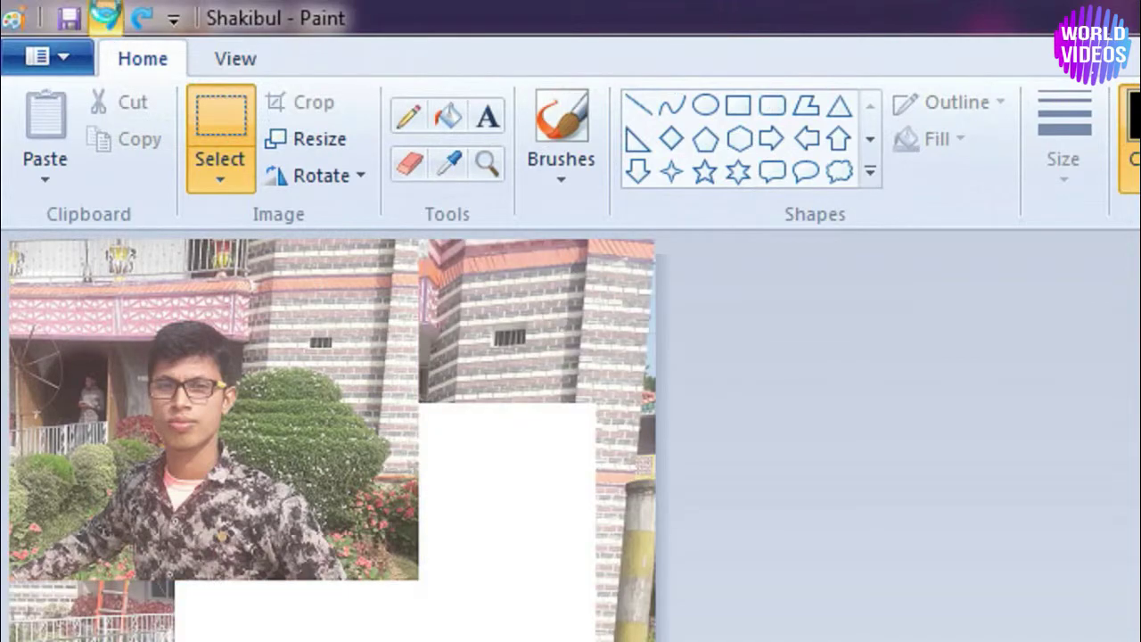
left_click(107, 17)
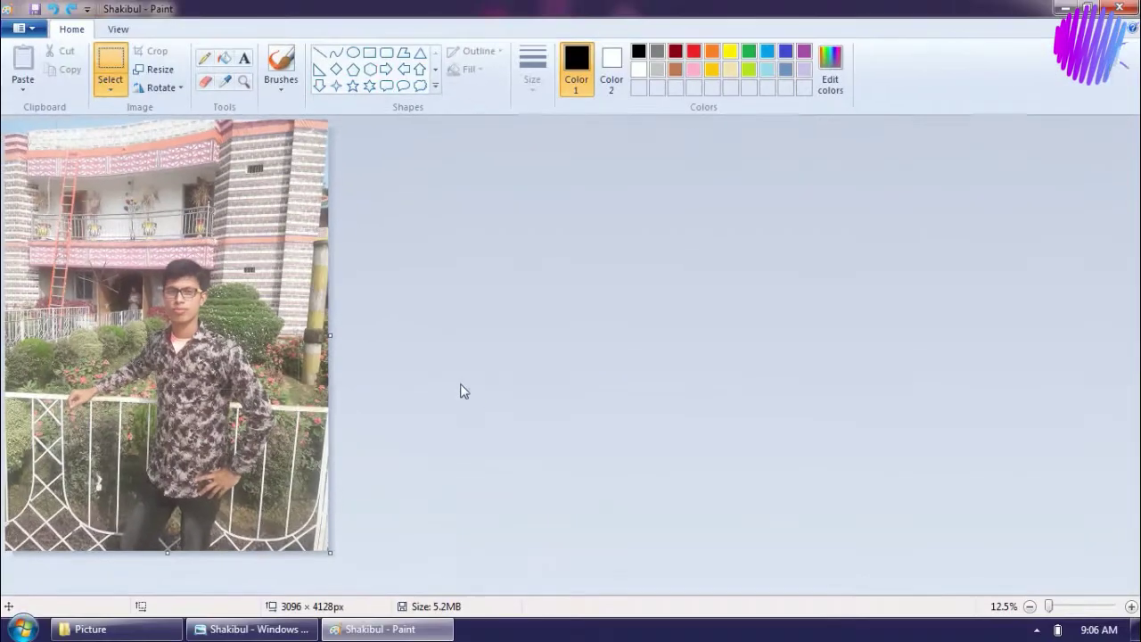
Trace a free-form cut-out of the man, move it, then undo to restore the photo.
left_click(112, 84)
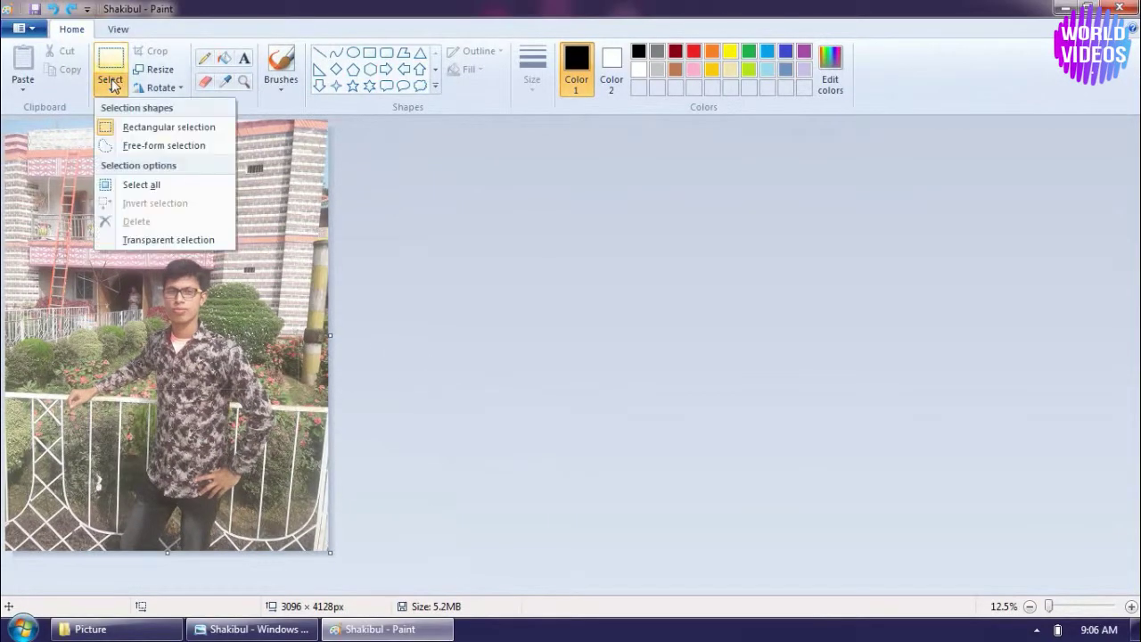
left_click(140, 148)
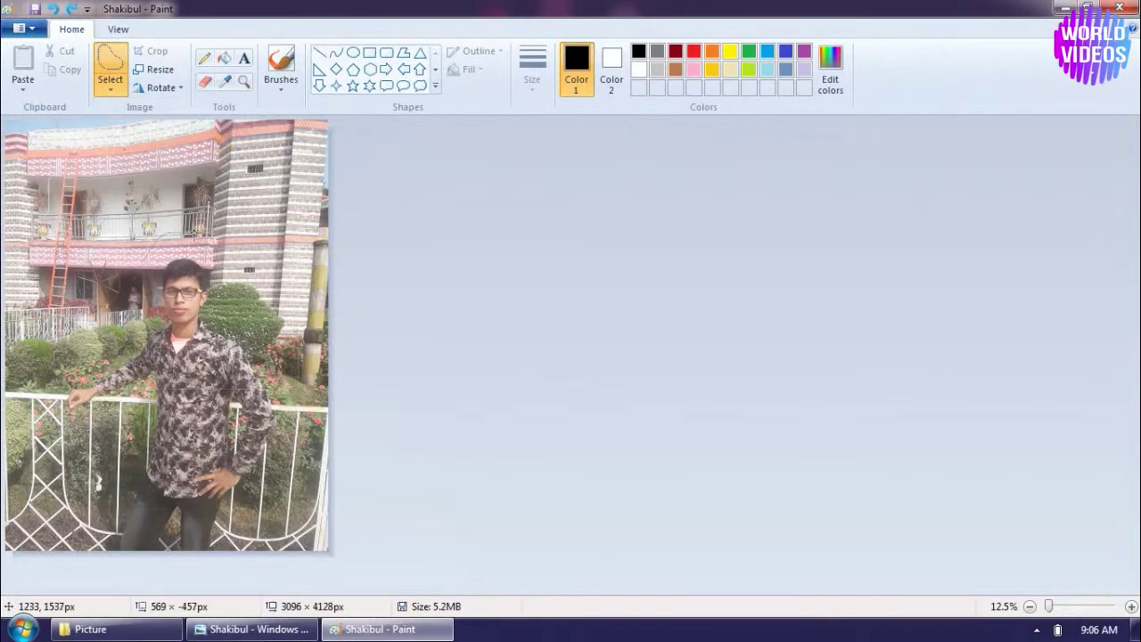
left_click_drag(216, 271, 243, 335)
left_click_drag(292, 439, 138, 278)
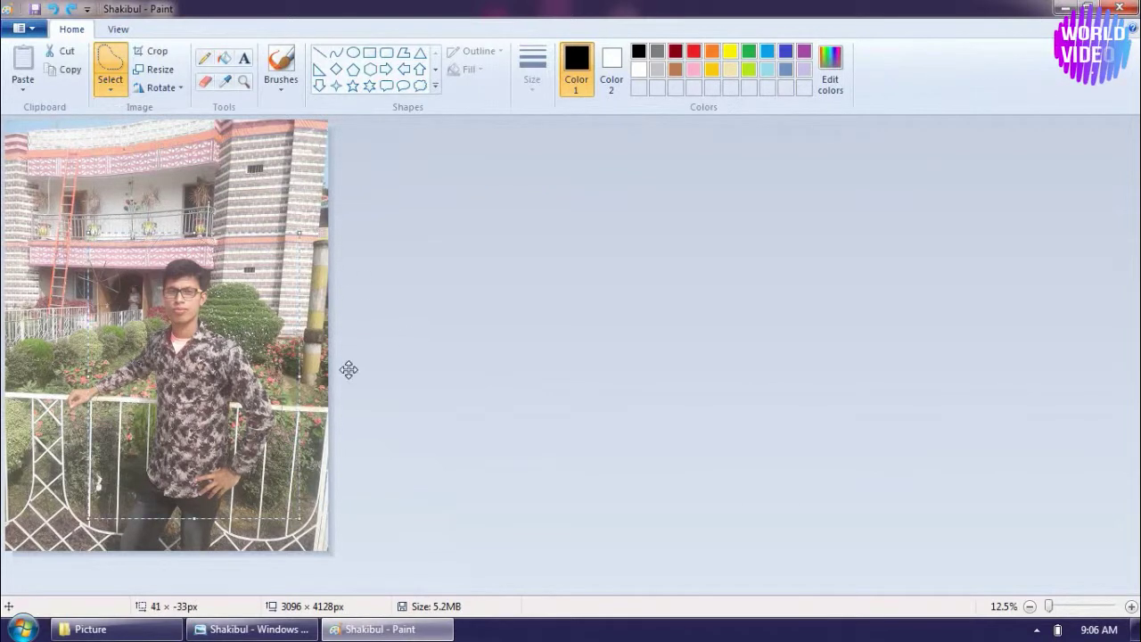
mouse_move(219, 362)
left_mouse_down()
mouse_move(131, 258)
mouse_move(131, 205)
left_mouse_up()
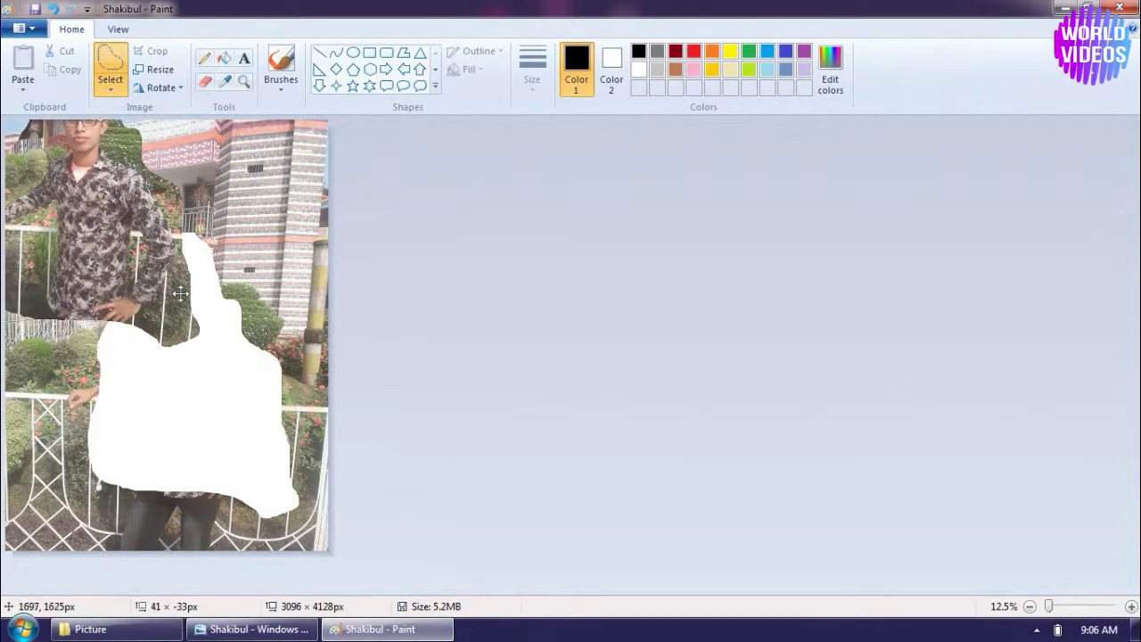
key("ctrl+z")
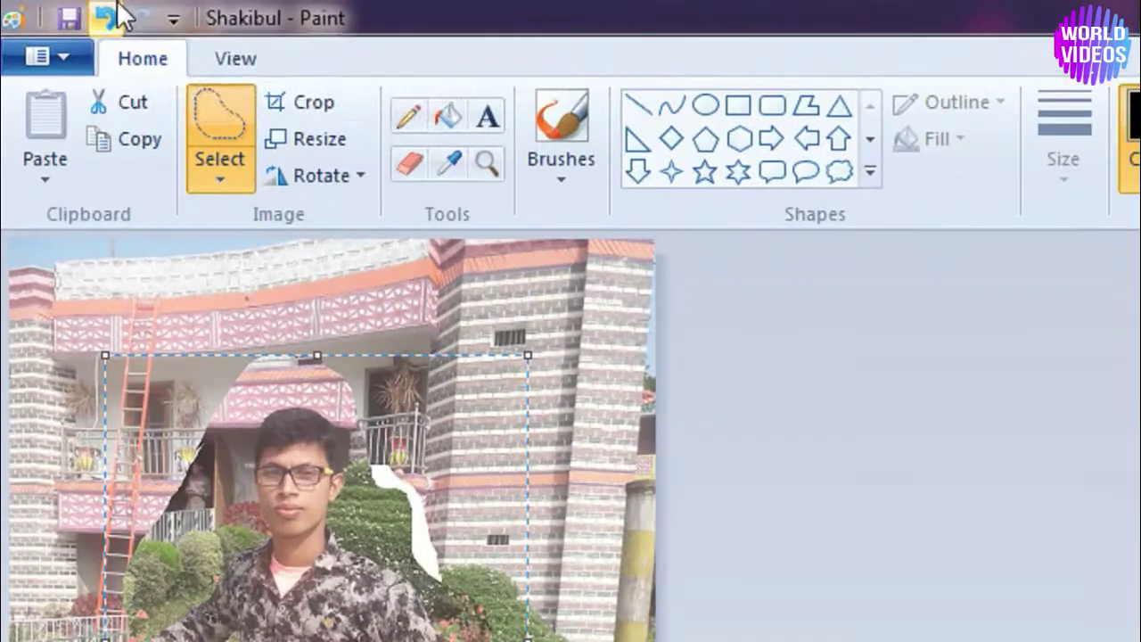
left_click(107, 18)
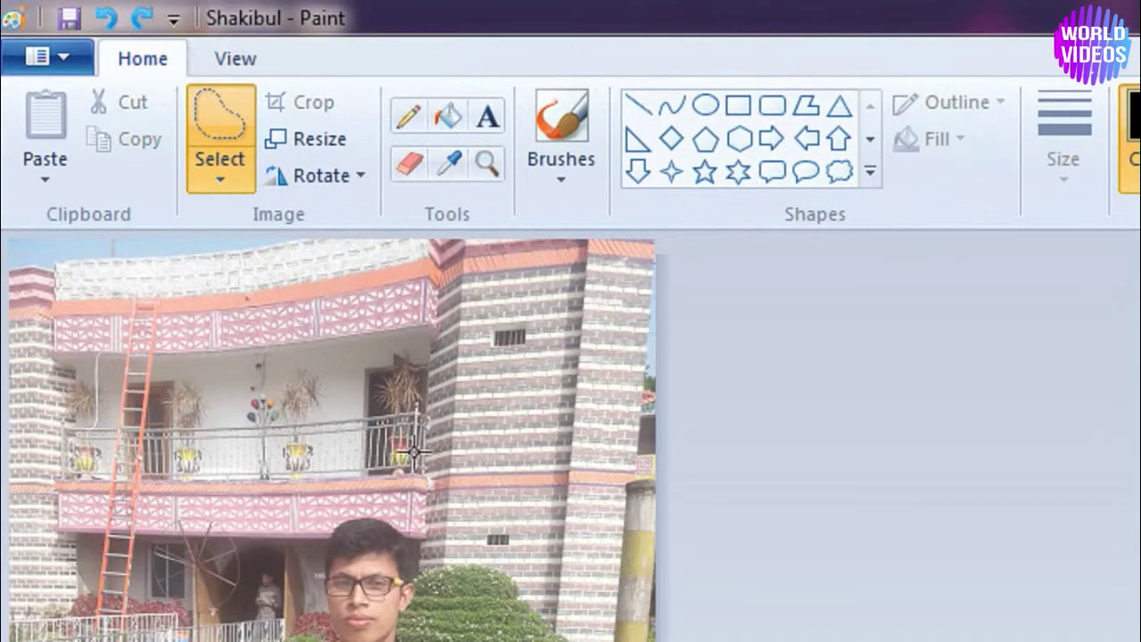
left_click(221, 182)
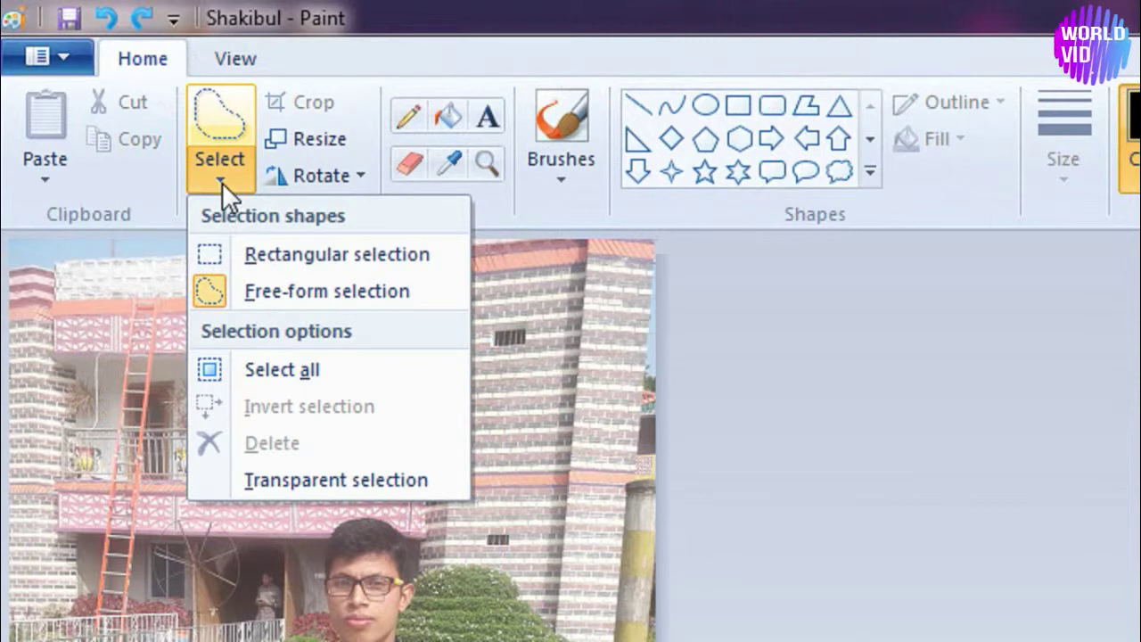
left_click(303, 371)
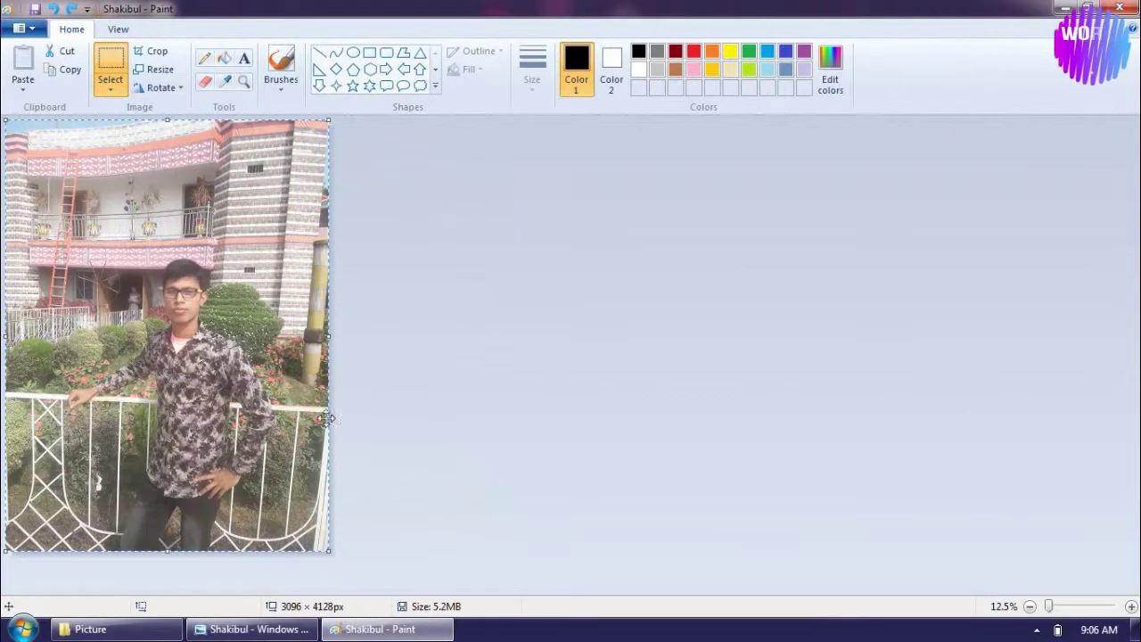
left_click_drag(242, 361, 267, 336)
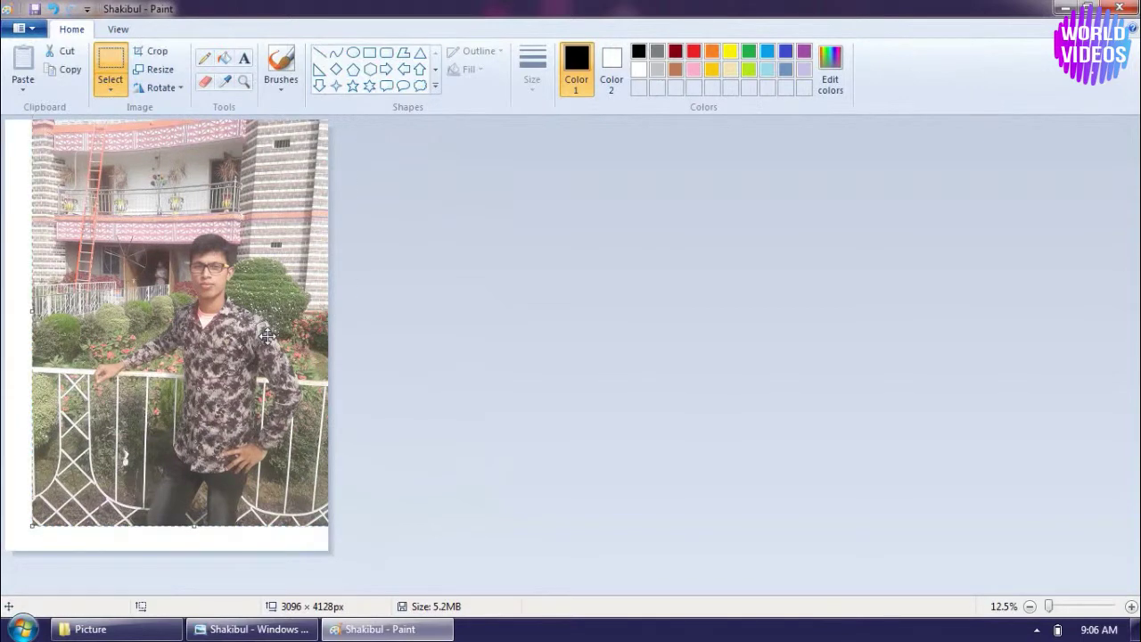
left_click_drag(203, 319, 107, 339)
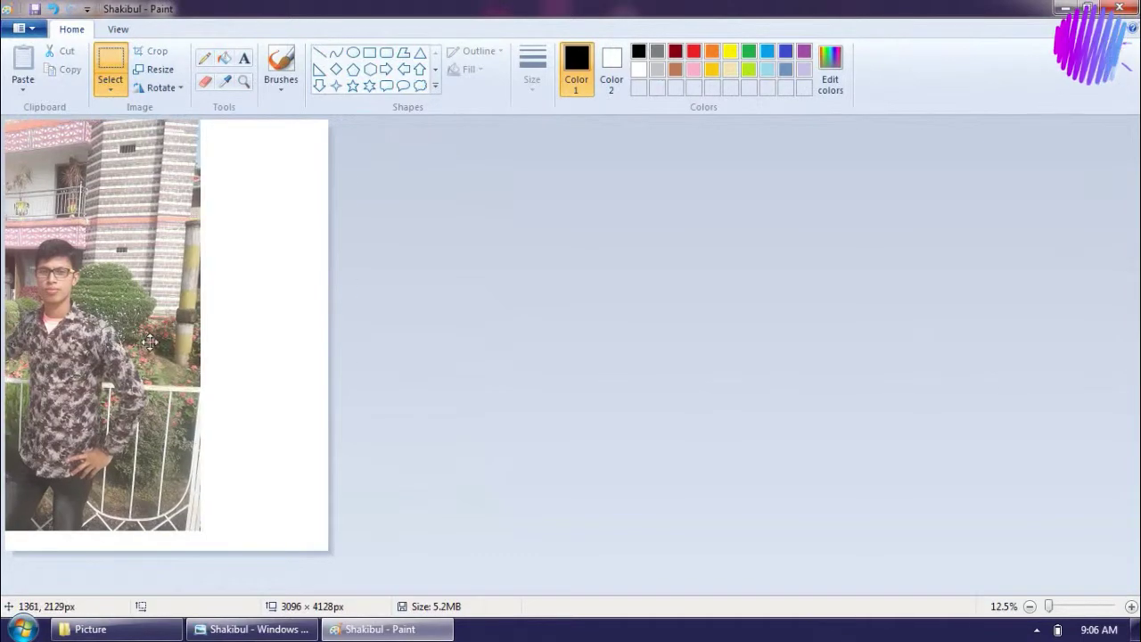
left_click_drag(242, 344, 380, 346)
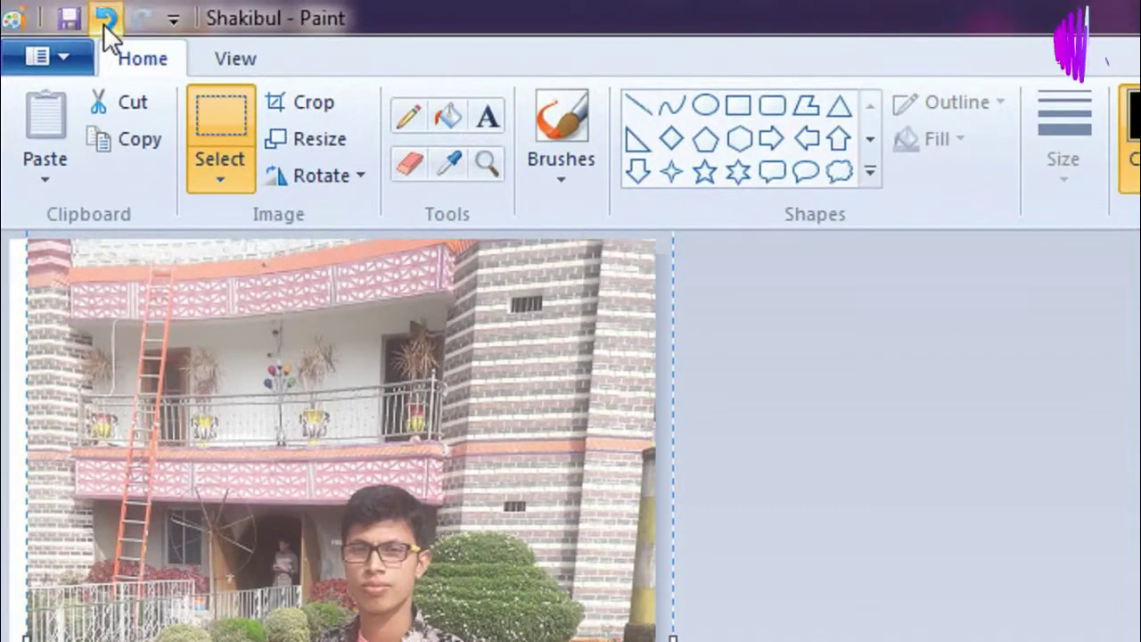
left_click(52, 11)
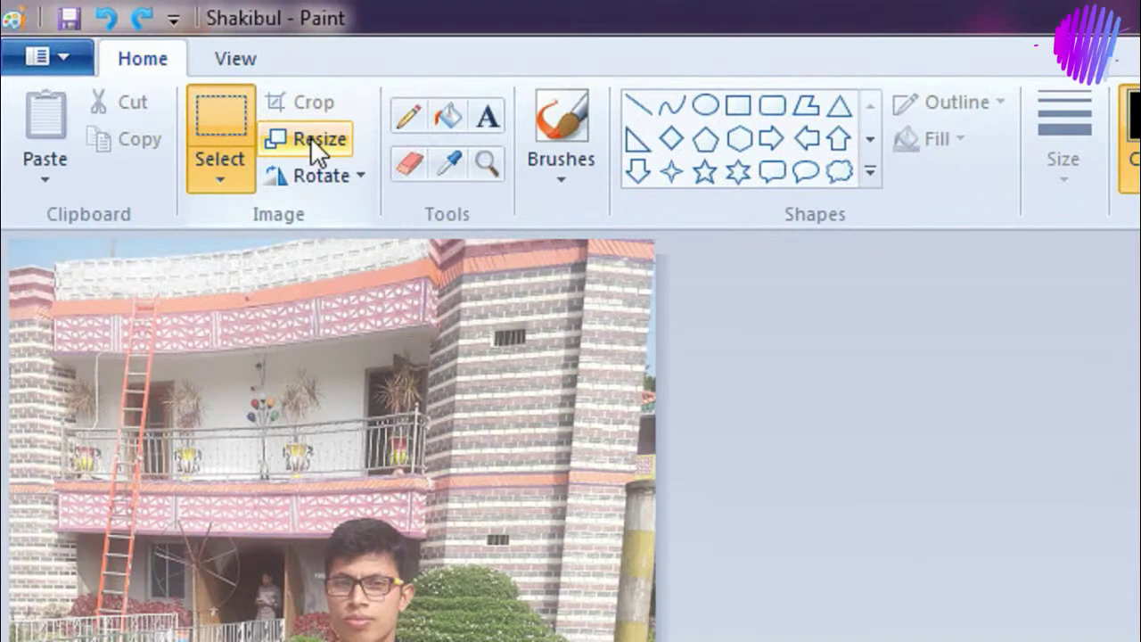
left_click(314, 142)
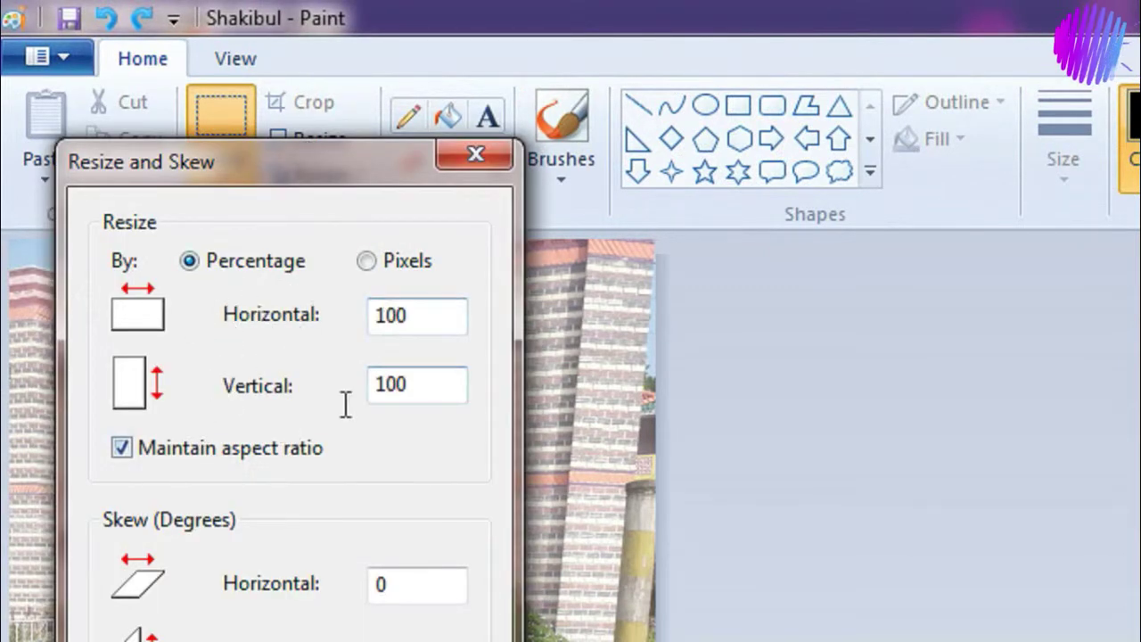
left_click(425, 314)
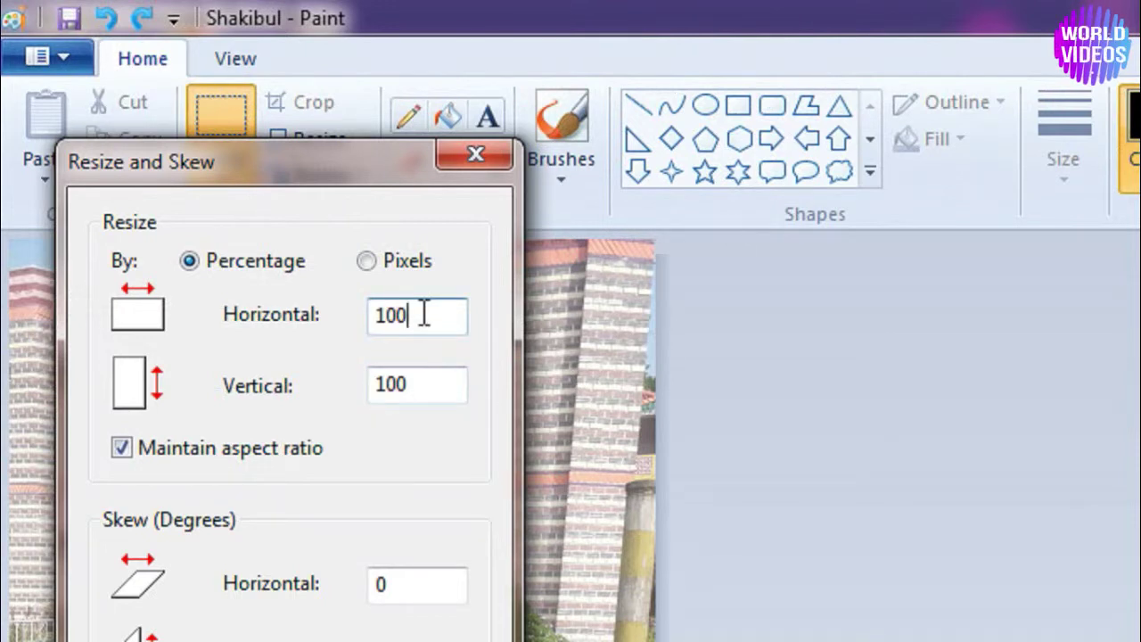
left_click_drag(425, 314, 351, 318)
type("2")
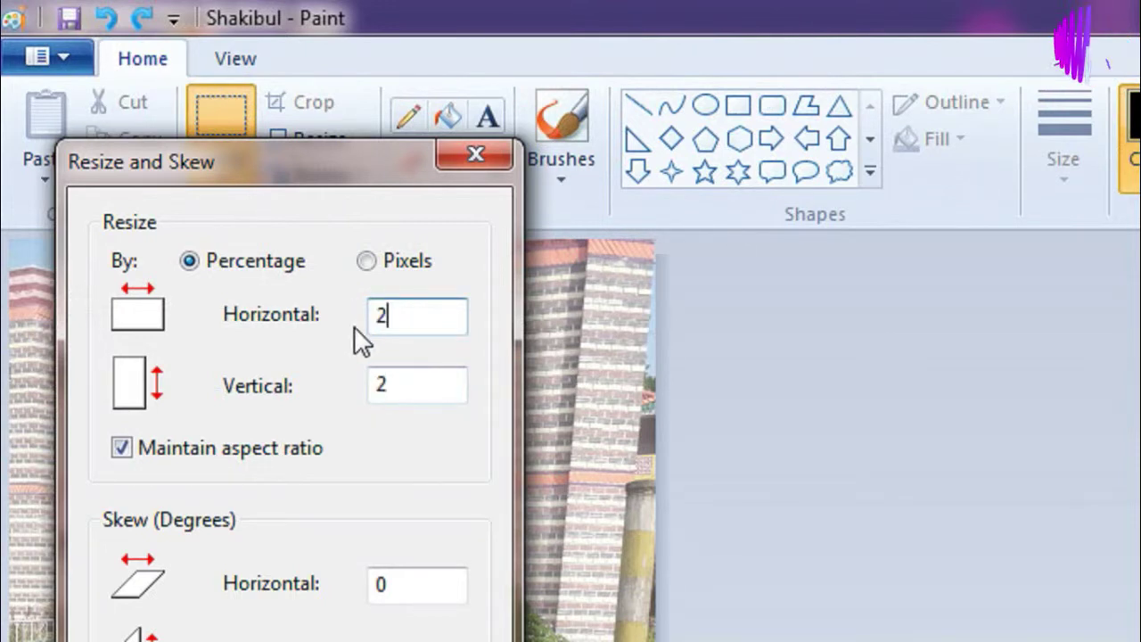
type("00")
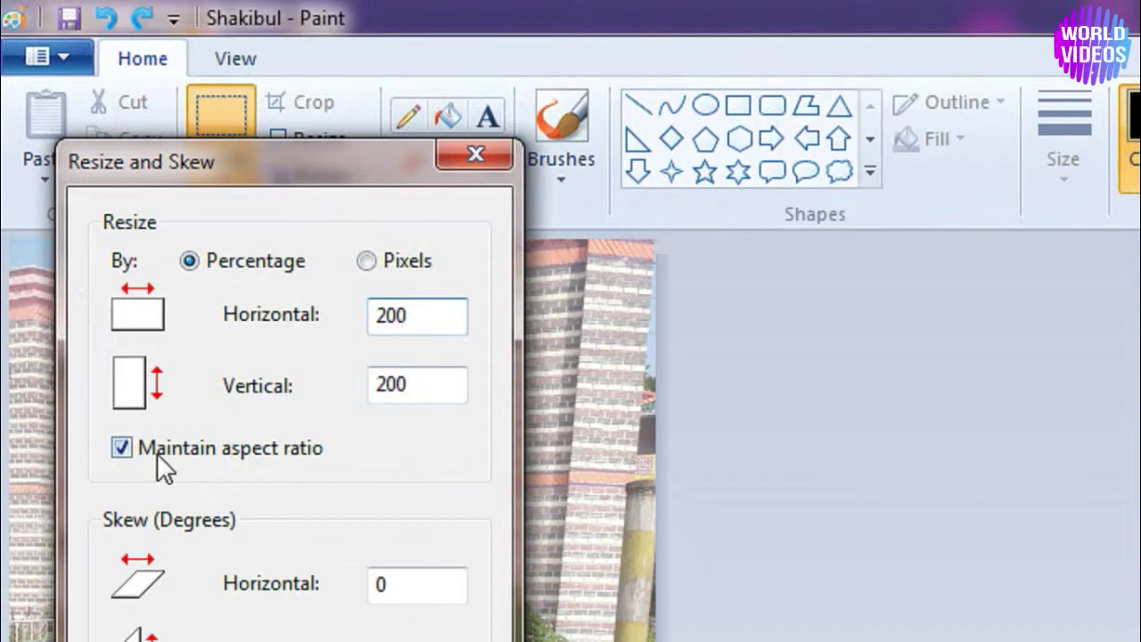
left_click(148, 448)
left_click_drag(436, 384, 280, 402)
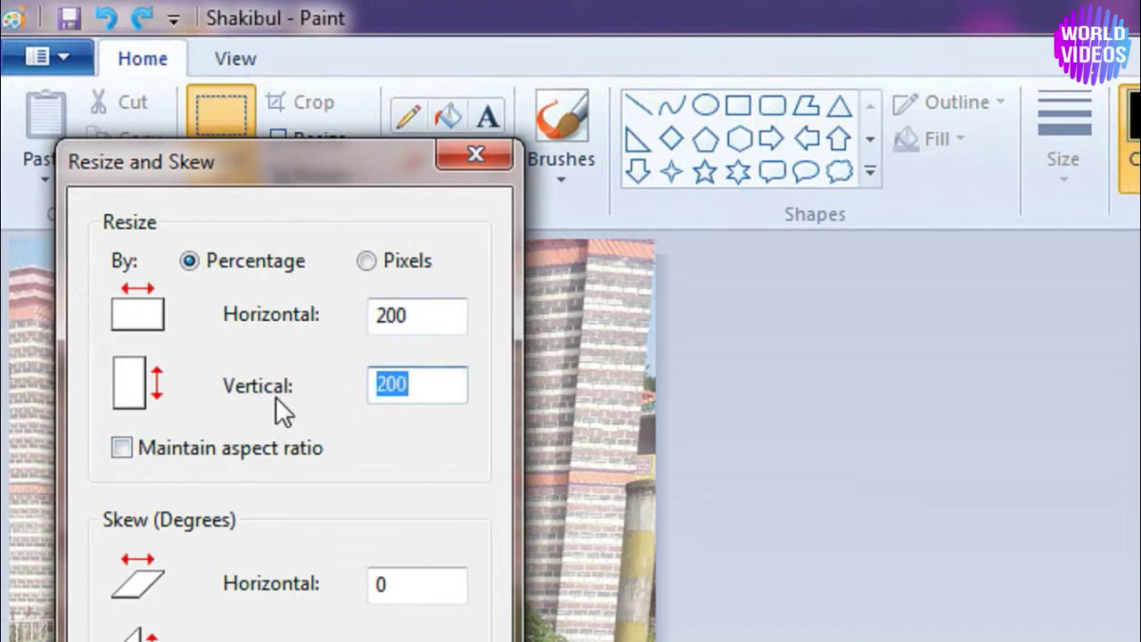
type("450")
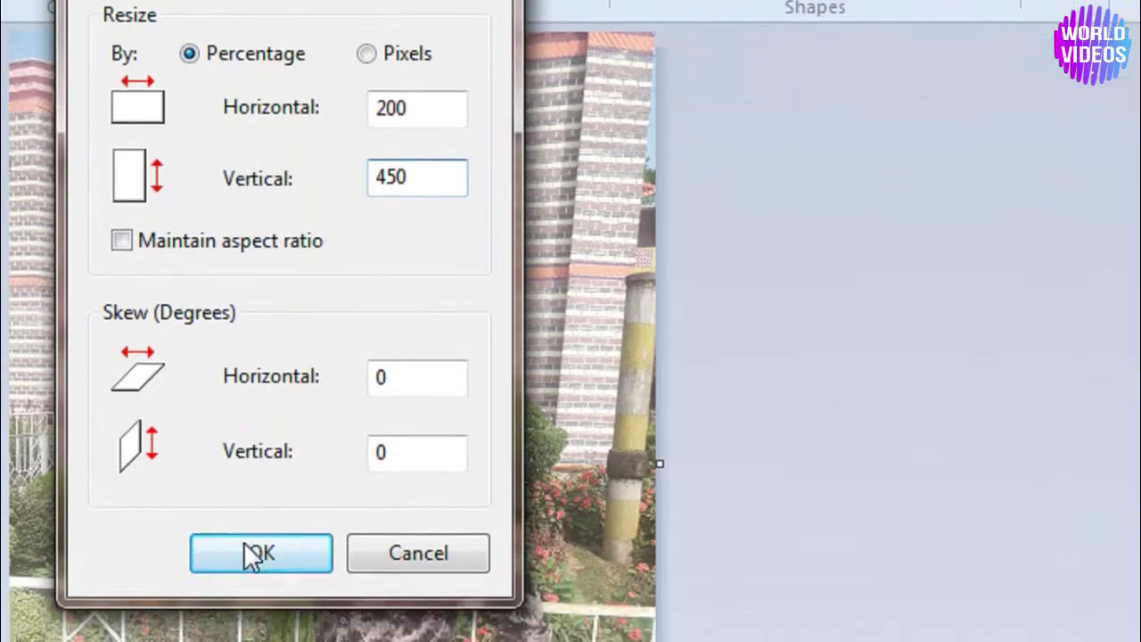
left_click(249, 609)
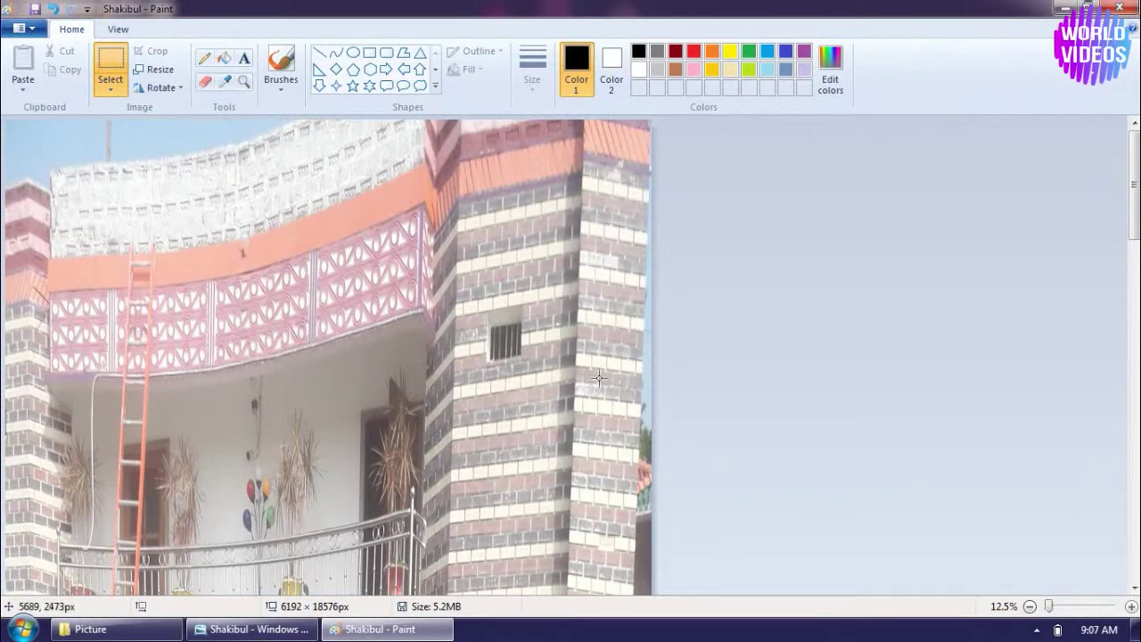
left_click_drag(1134, 240, 1125, 498)
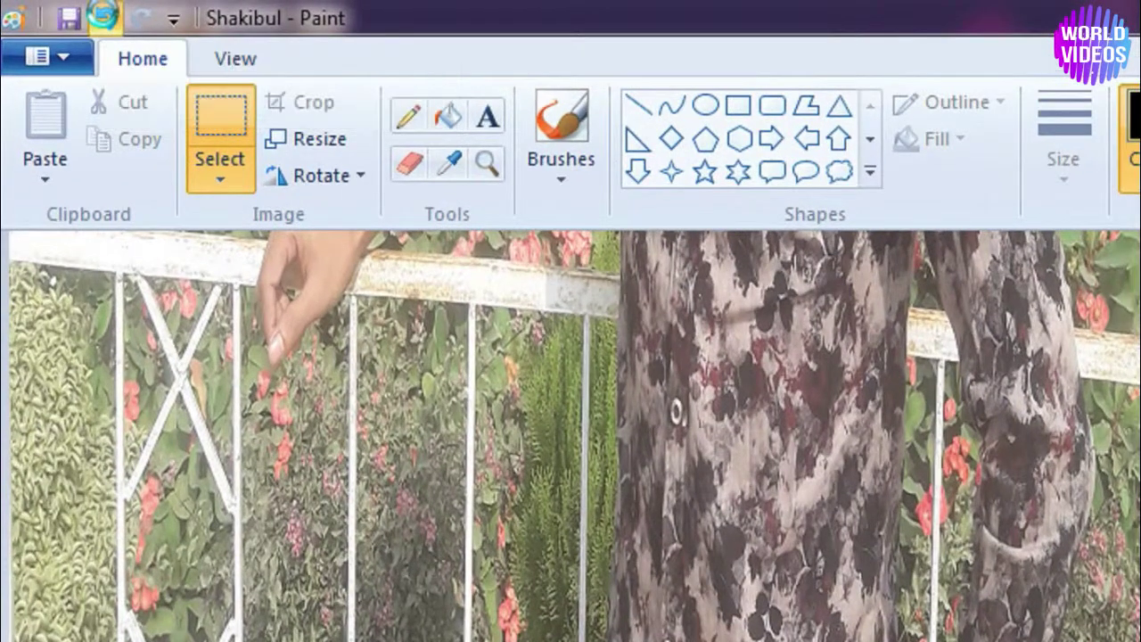
left_click(105, 17)
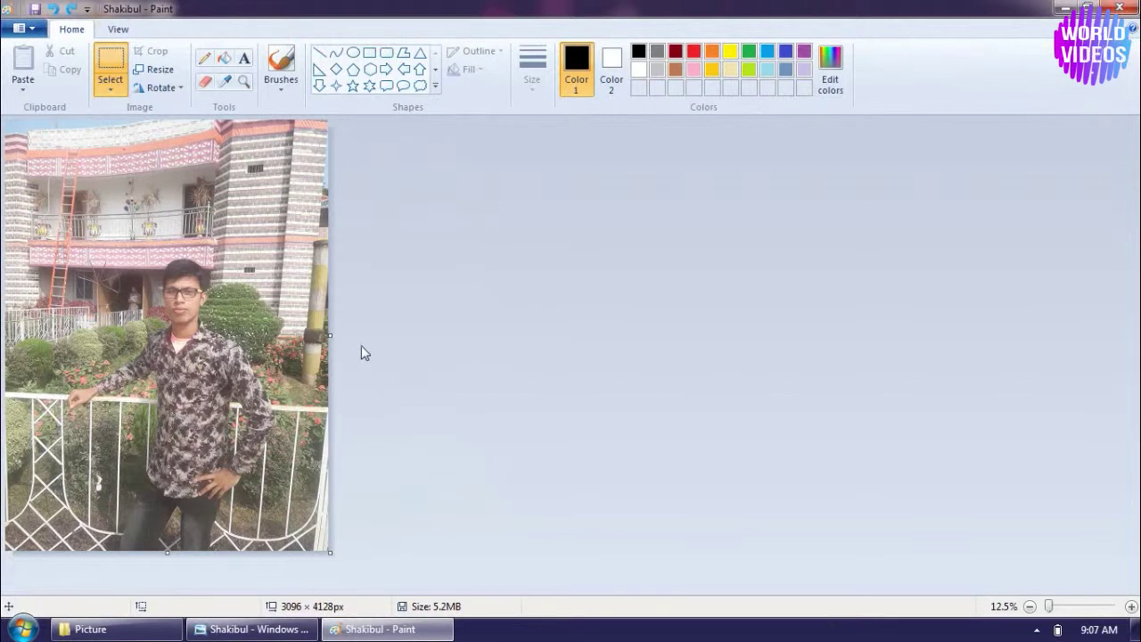
Resize the photo by pixels to Horizontal 1368 and Vertical 760, aspect ratio unlocked.
left_click(153, 70)
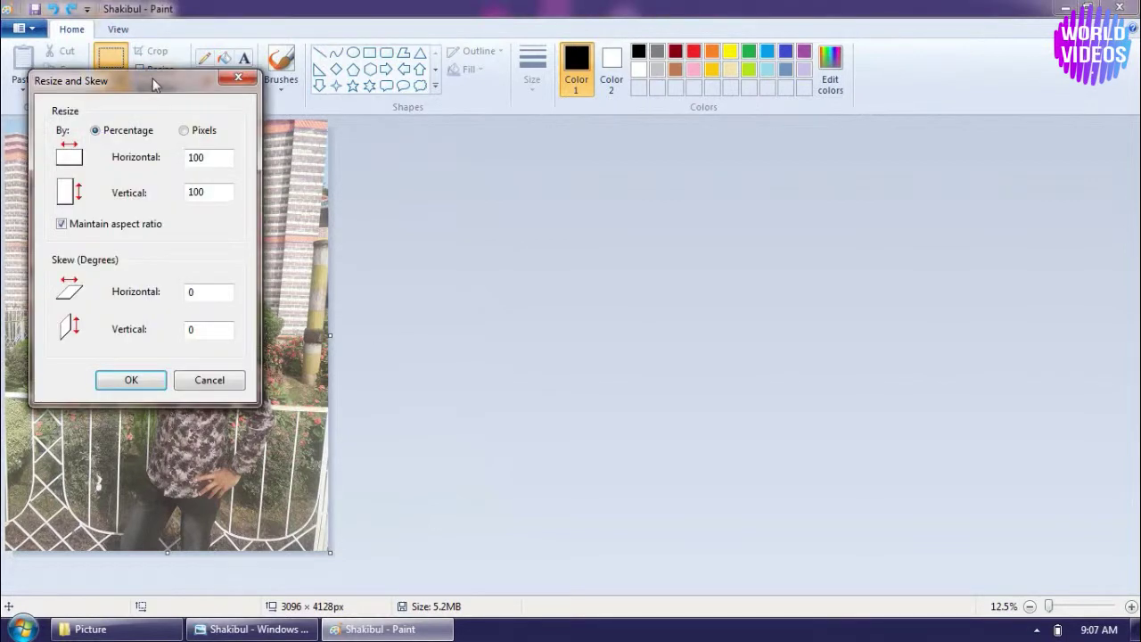
left_click(185, 131)
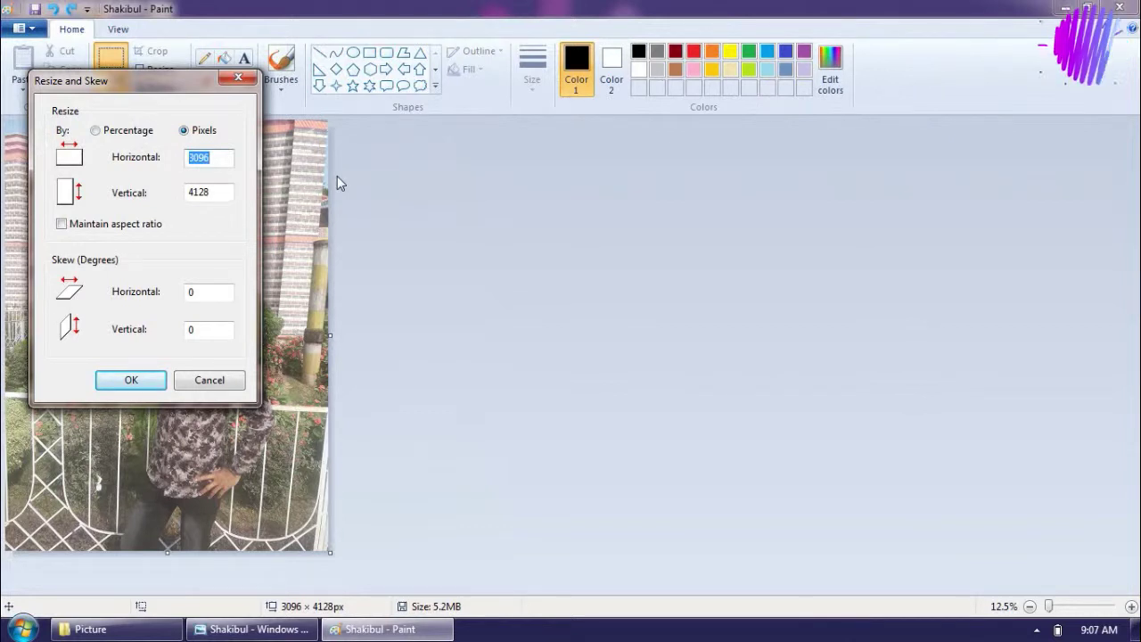
type("1368")
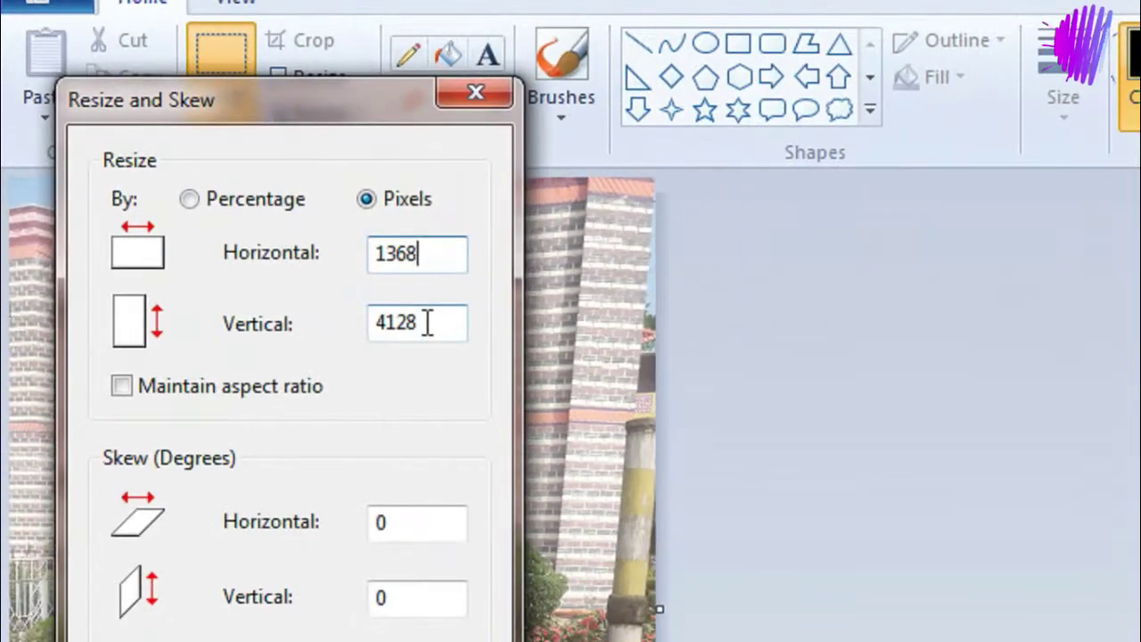
left_click(214, 192)
left_click_drag(214, 192, 177, 191)
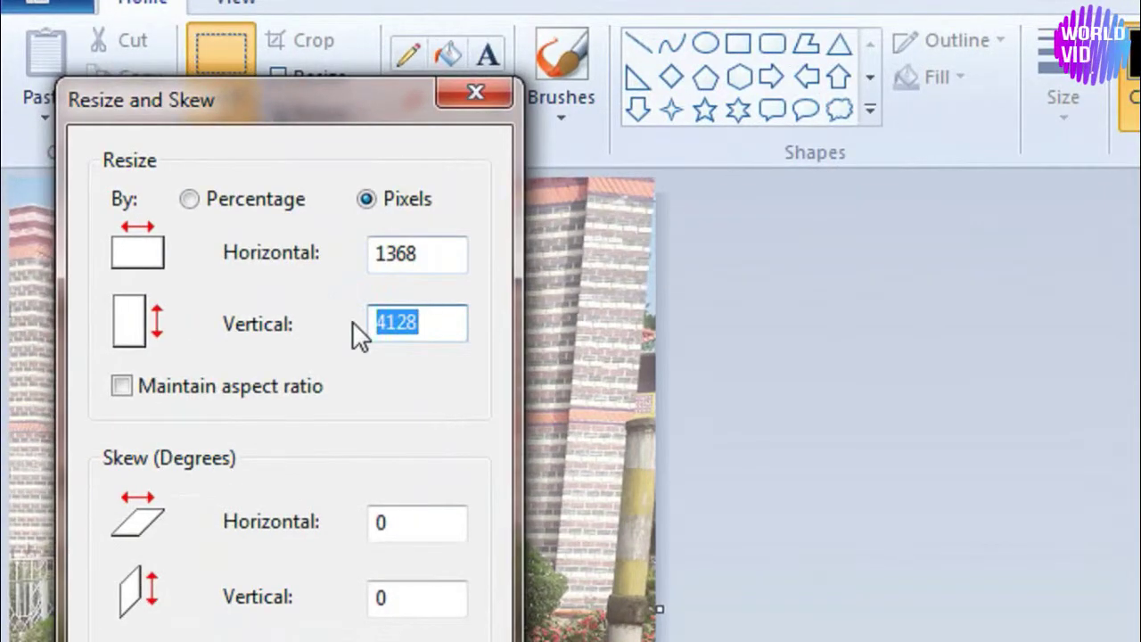
type("7")
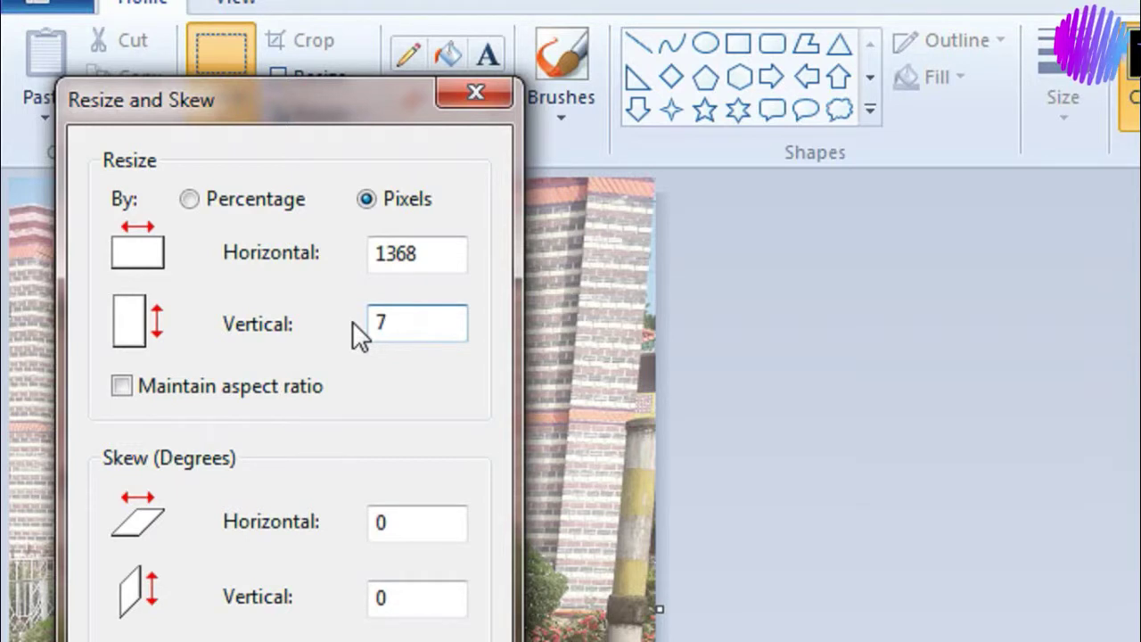
type("6")
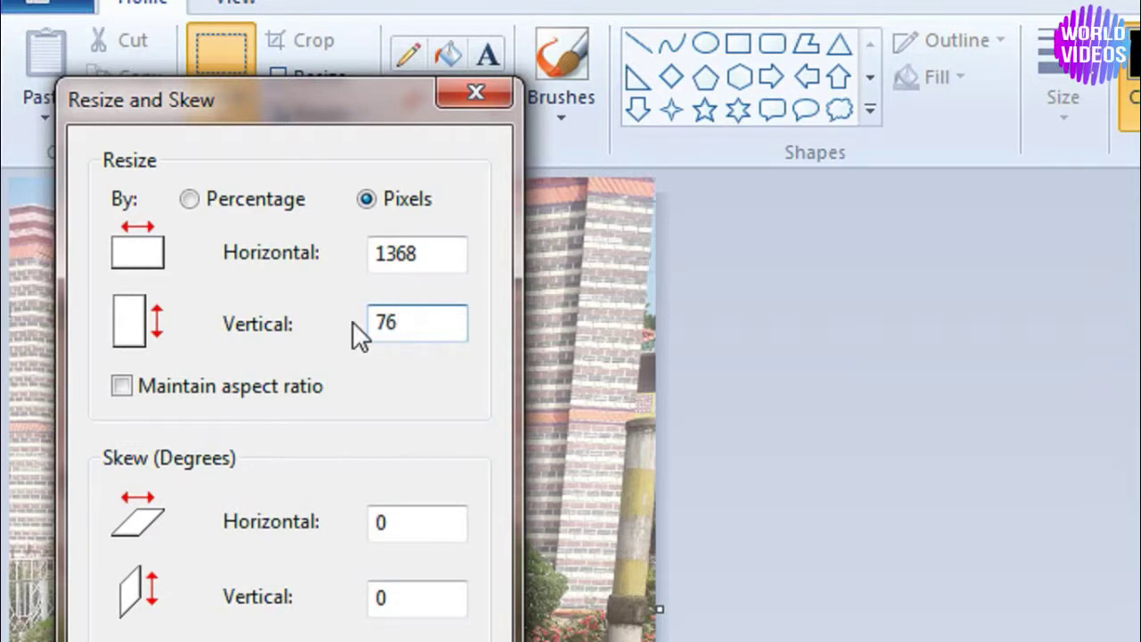
type("0")
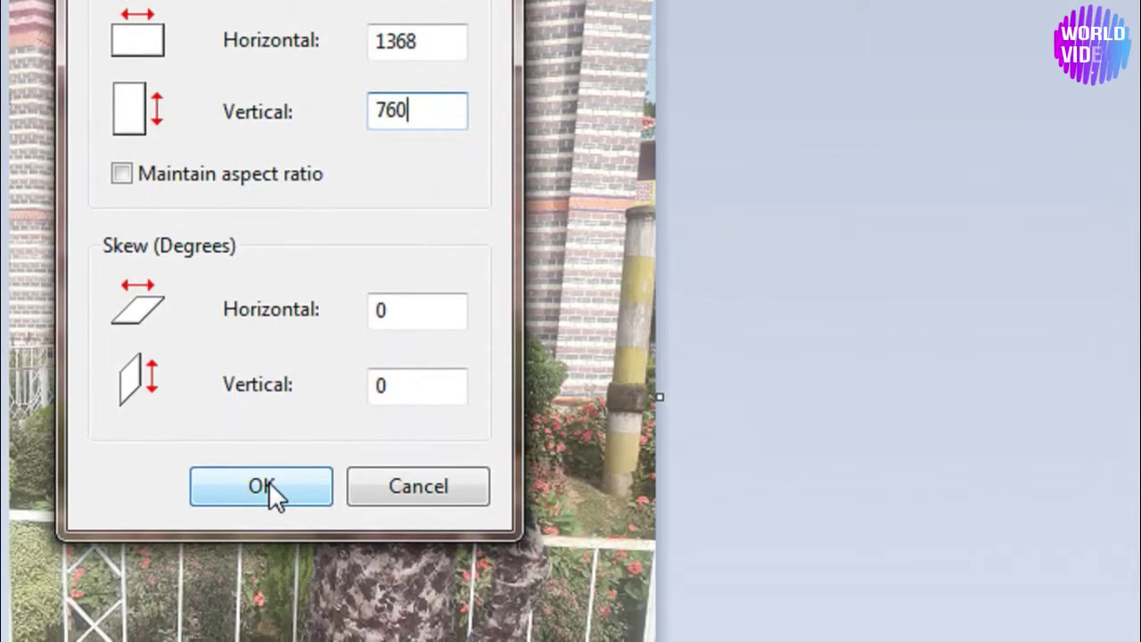
left_click(268, 483)
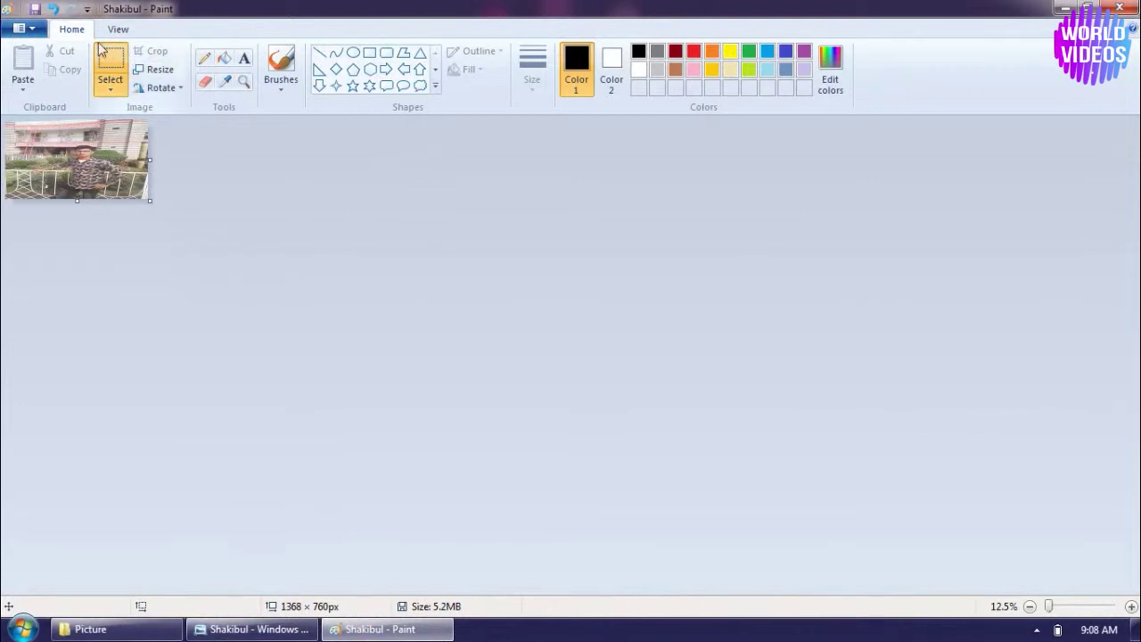
Undo the resize, then rotate the photo 90° right and back 90° left.
left_click(53, 8)
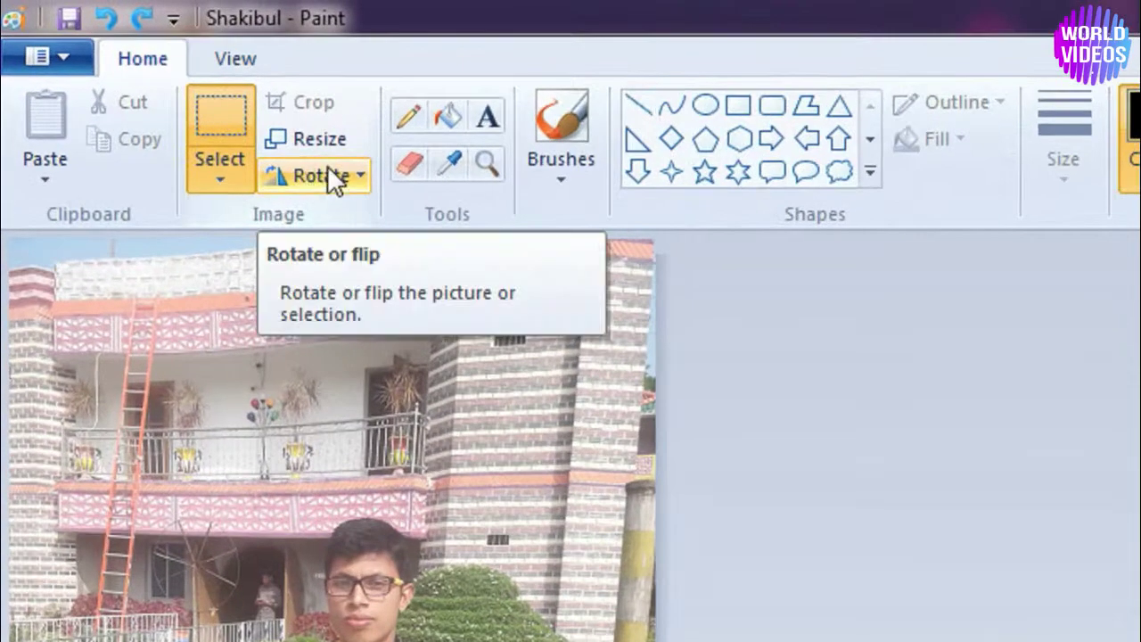
left_click(360, 179)
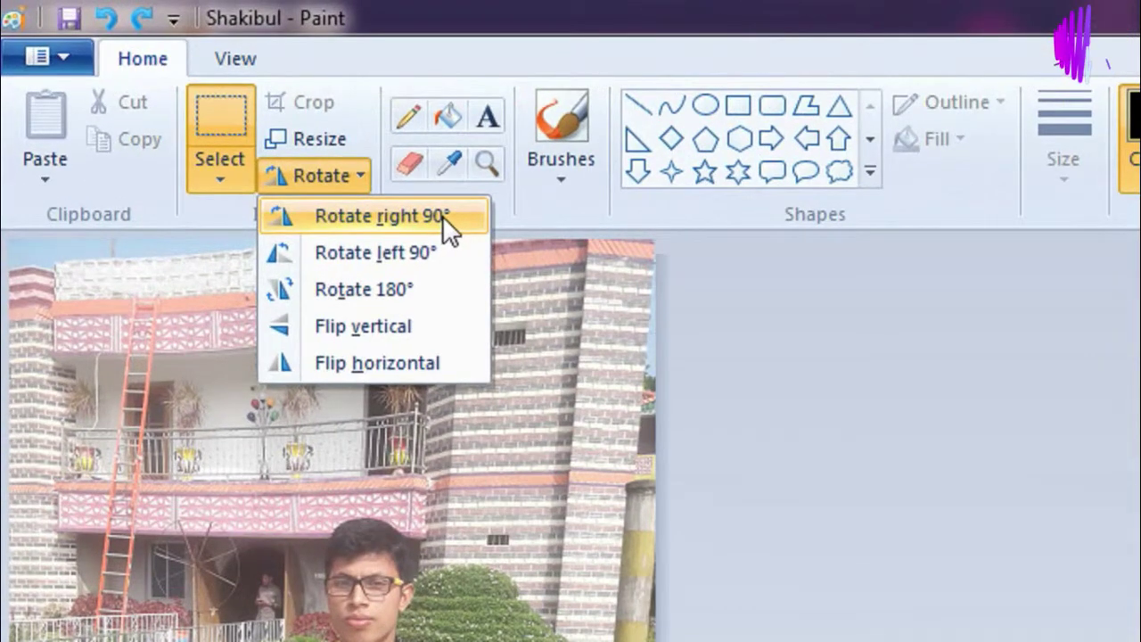
left_click(442, 214)
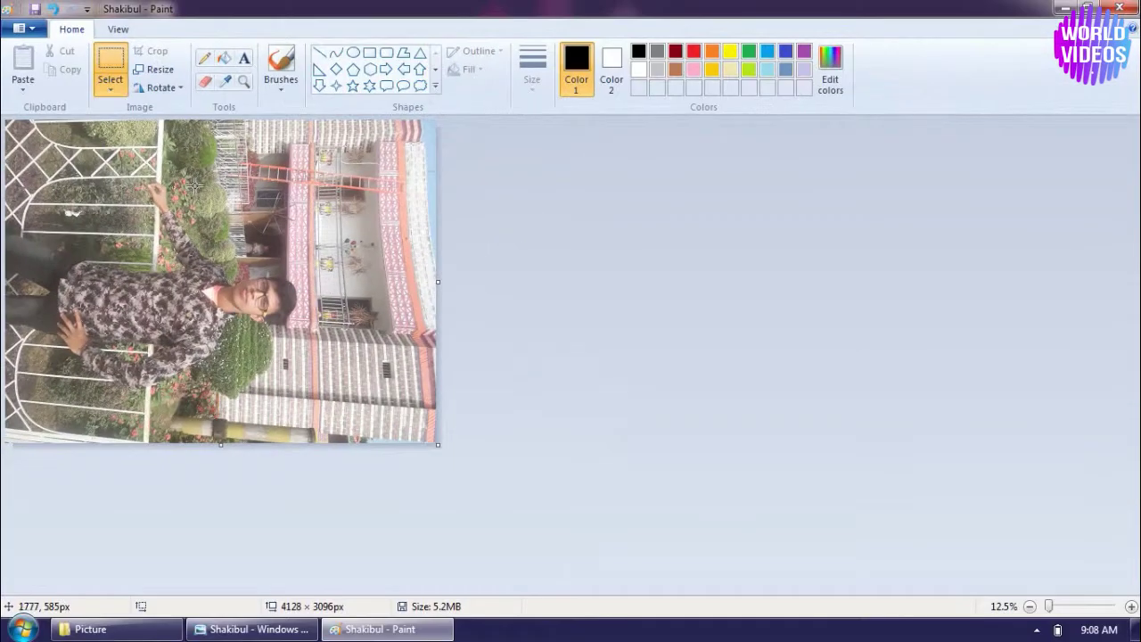
left_click(176, 87)
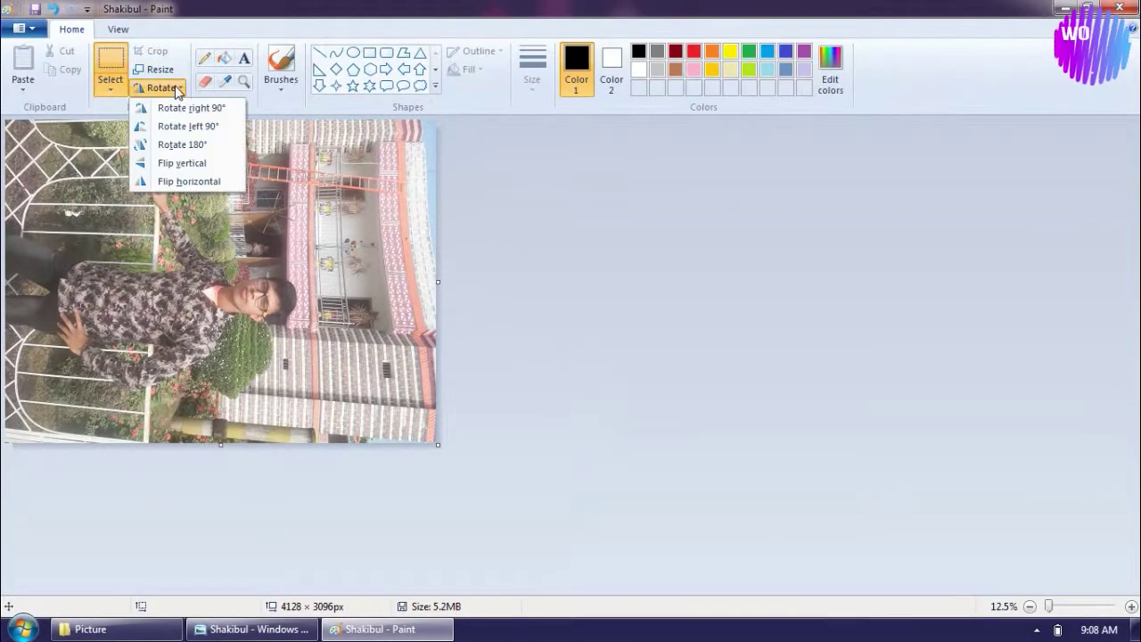
left_click(183, 126)
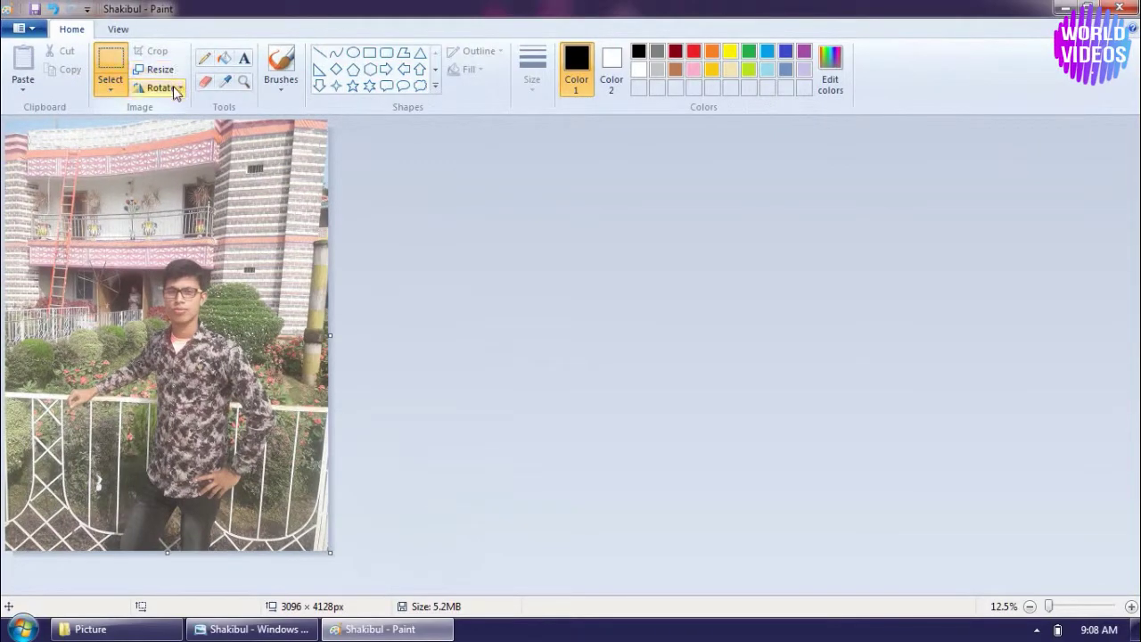
Rotate the photo 180° upside down and then 180° back upright.
left_click(175, 88)
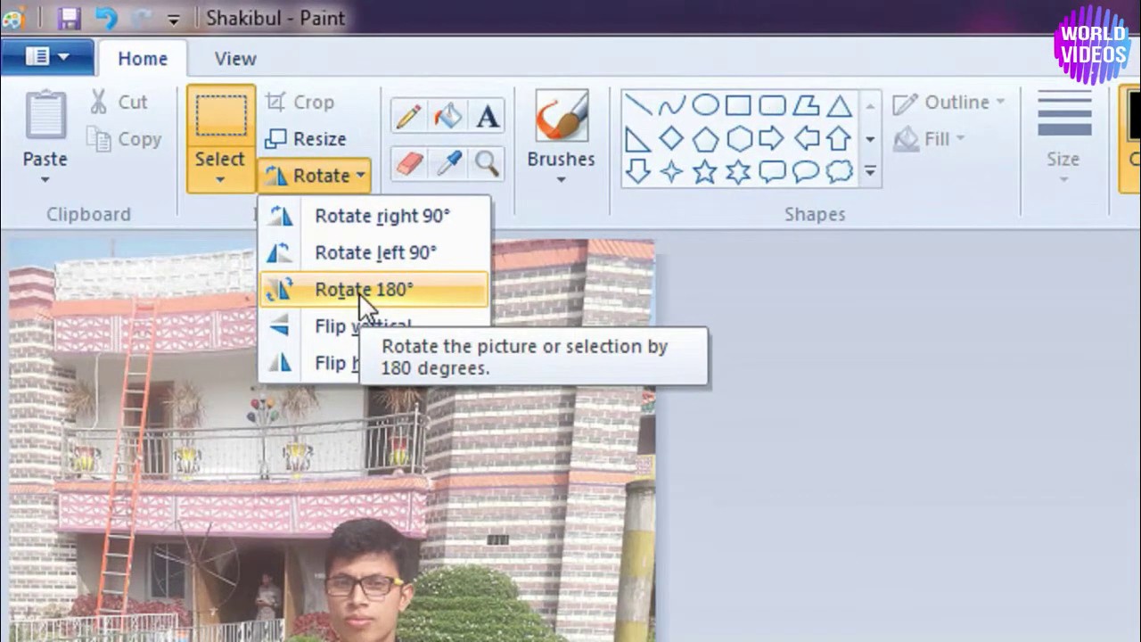
left_click(182, 146)
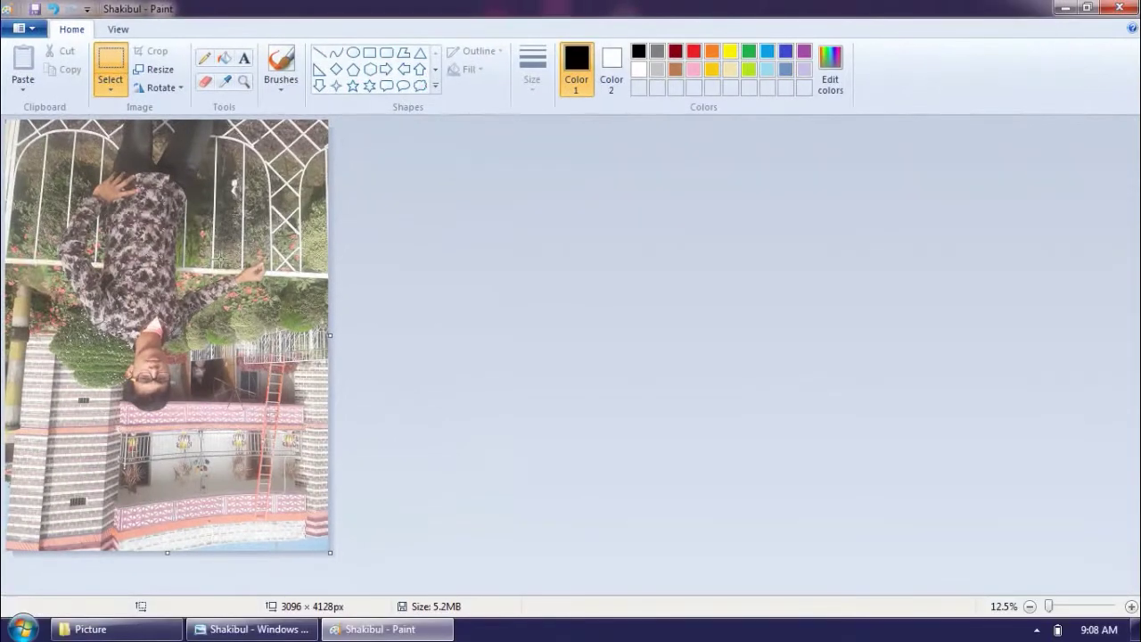
left_click(174, 92)
left_click(187, 144)
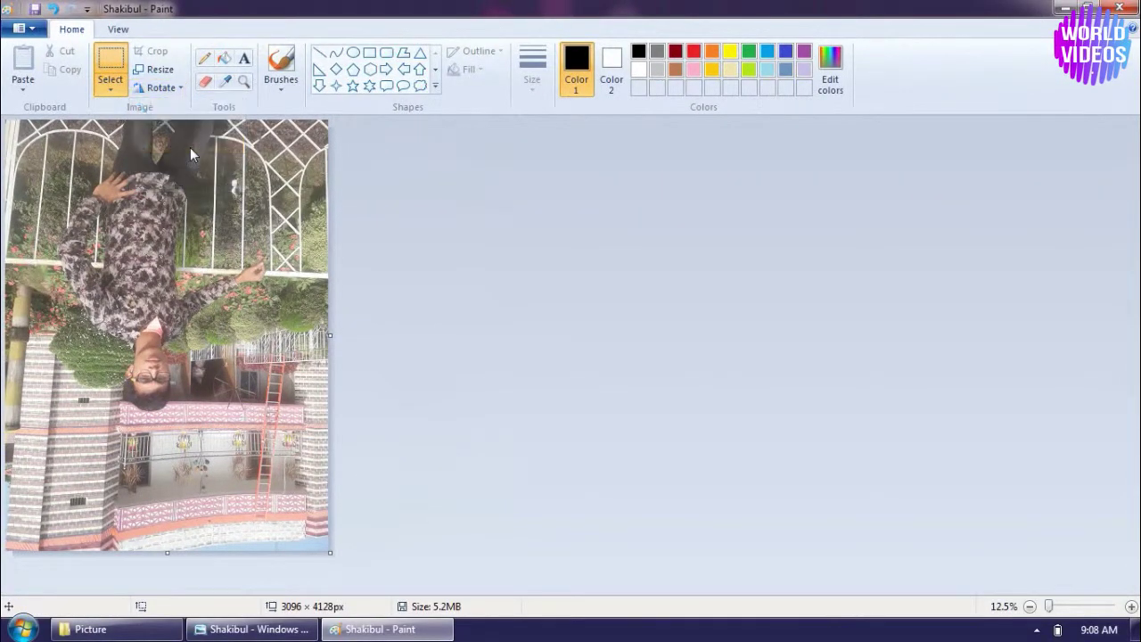
left_click(165, 87)
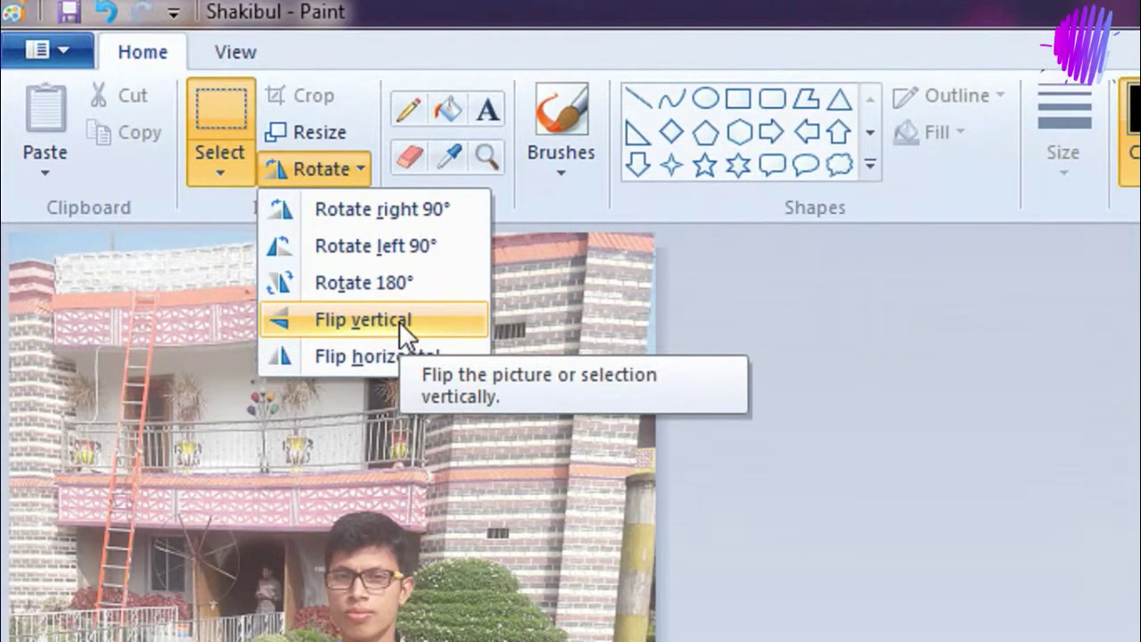
Flip the photo vertically and back upright, then mirror it horizontally several times.
left_click(398, 320)
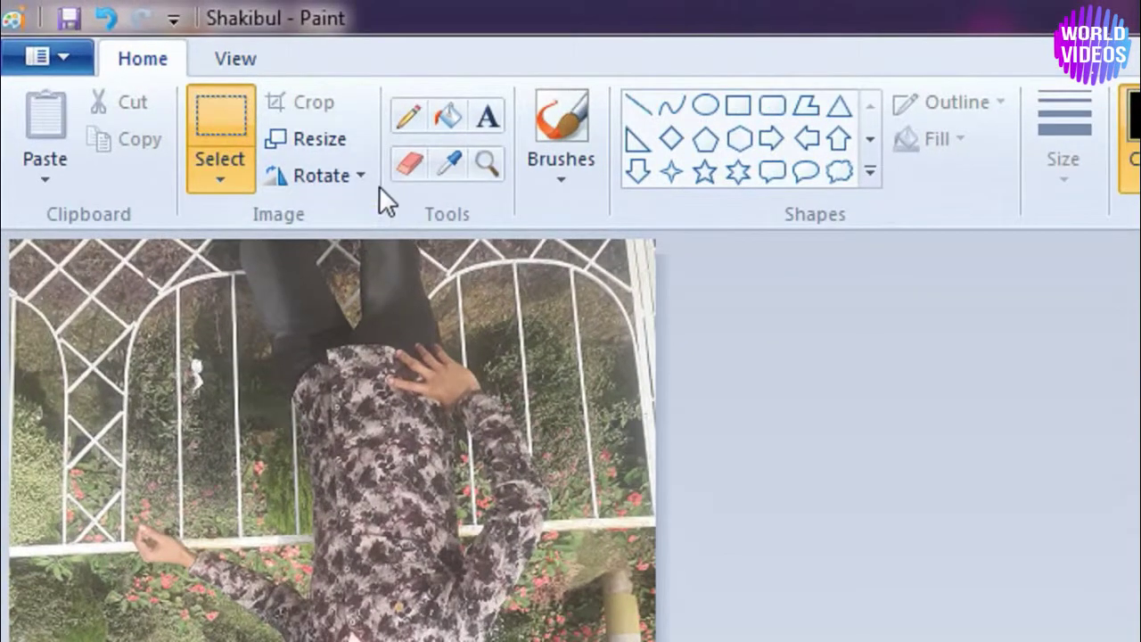
left_click(181, 89)
left_click(365, 326)
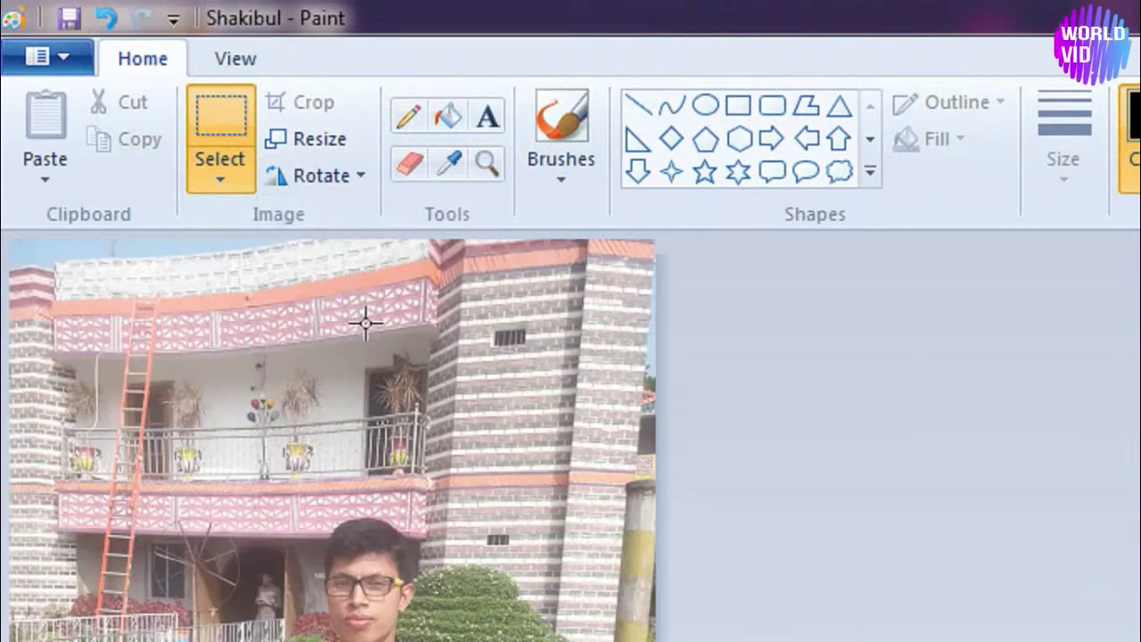
left_click(352, 176)
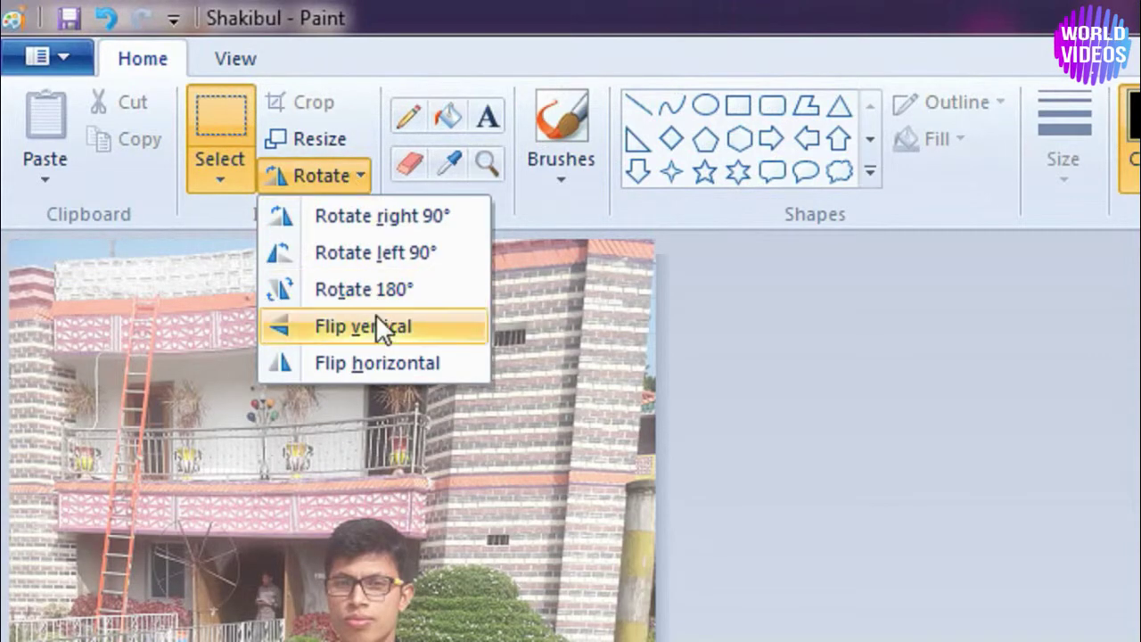
left_click(390, 365)
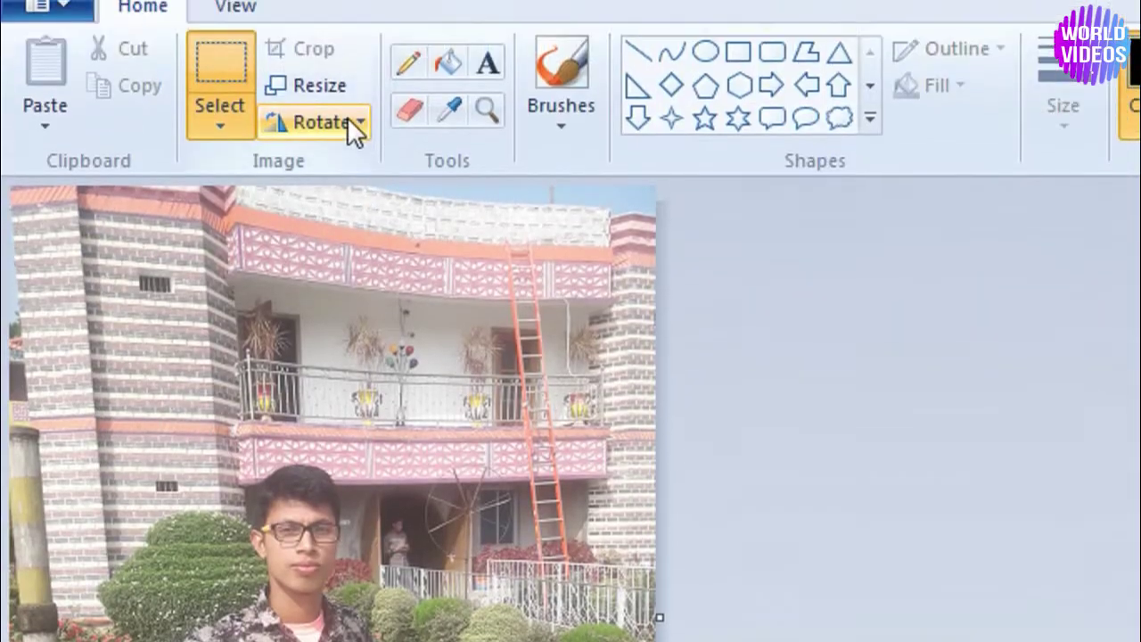
left_click(349, 159)
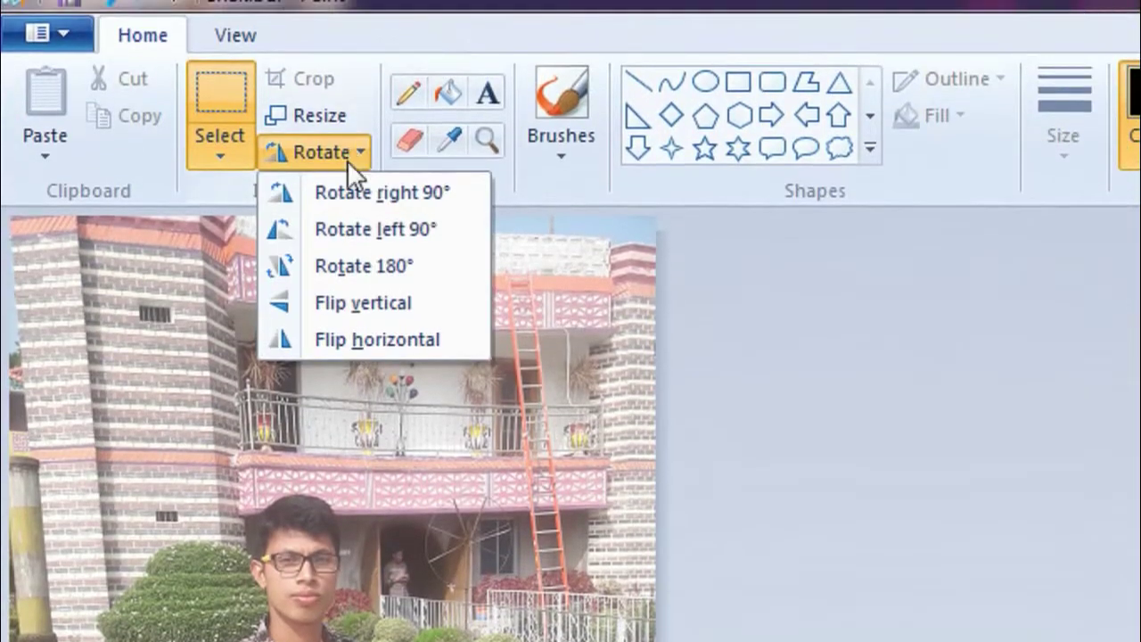
left_click(367, 336)
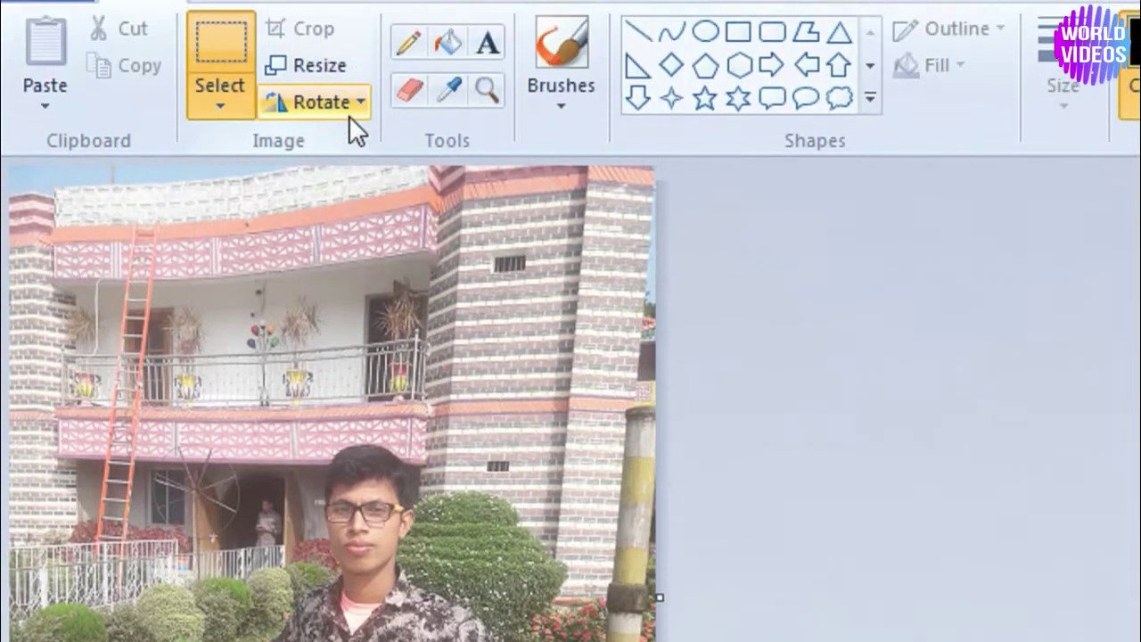
left_click(352, 116)
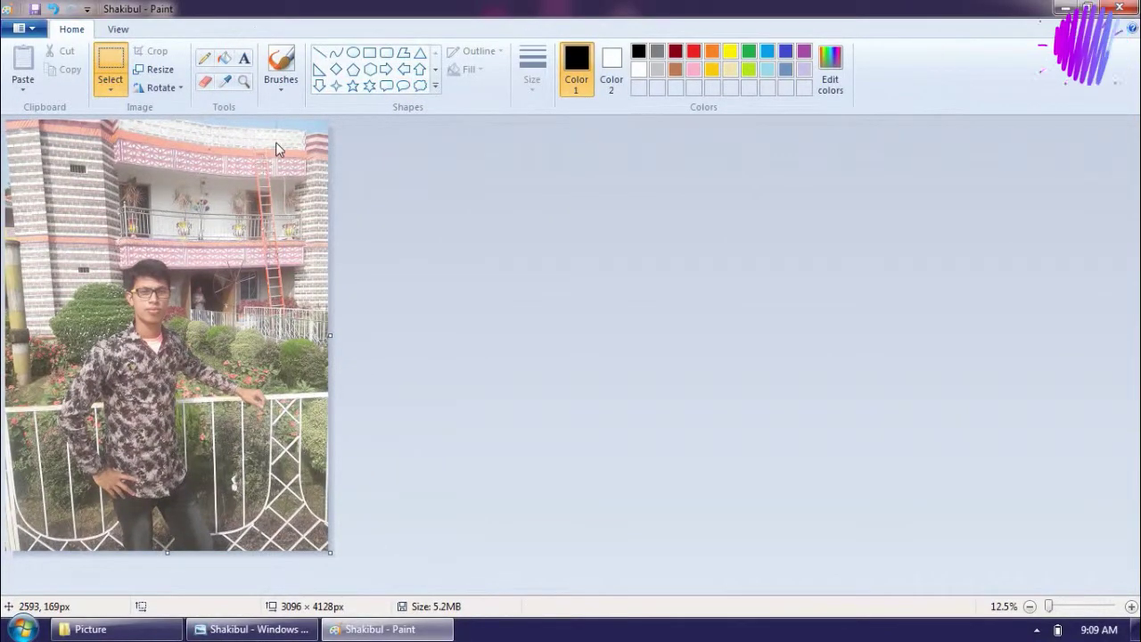
Scribble over the house with the thickest dark blue pencil, then undo the strokes and the mirroring.
left_click(205, 62)
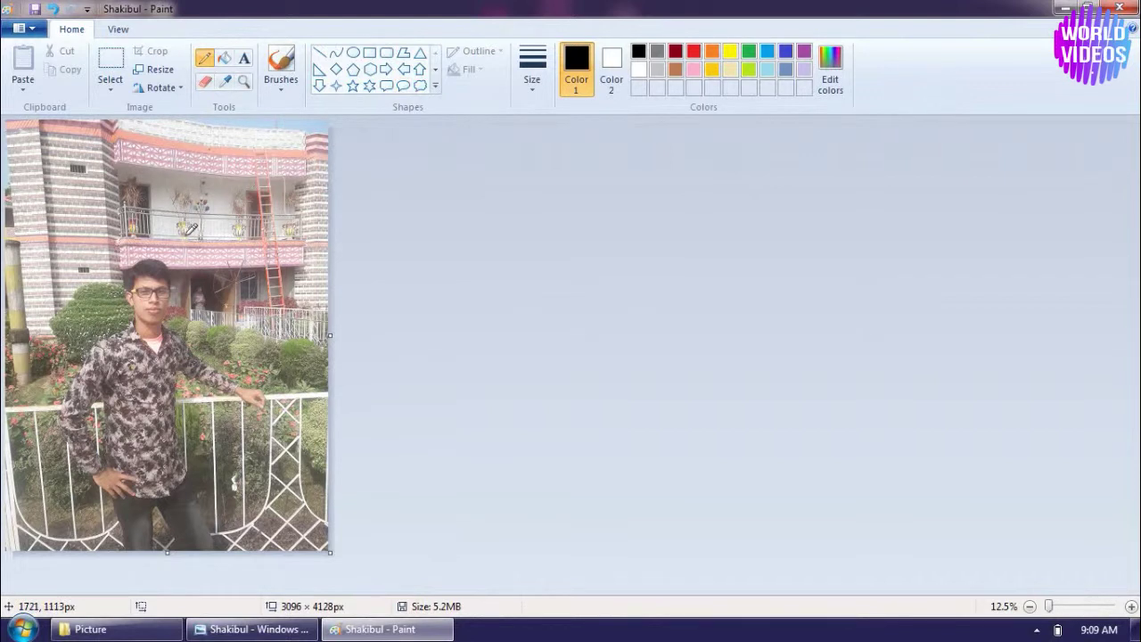
left_click(532, 88)
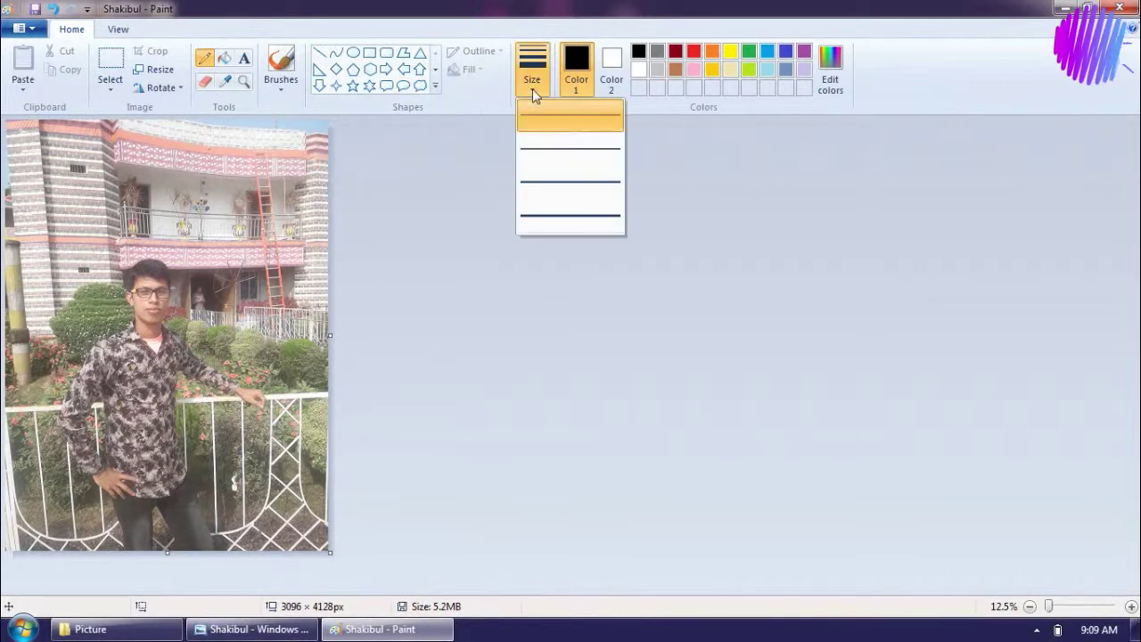
left_click(561, 220)
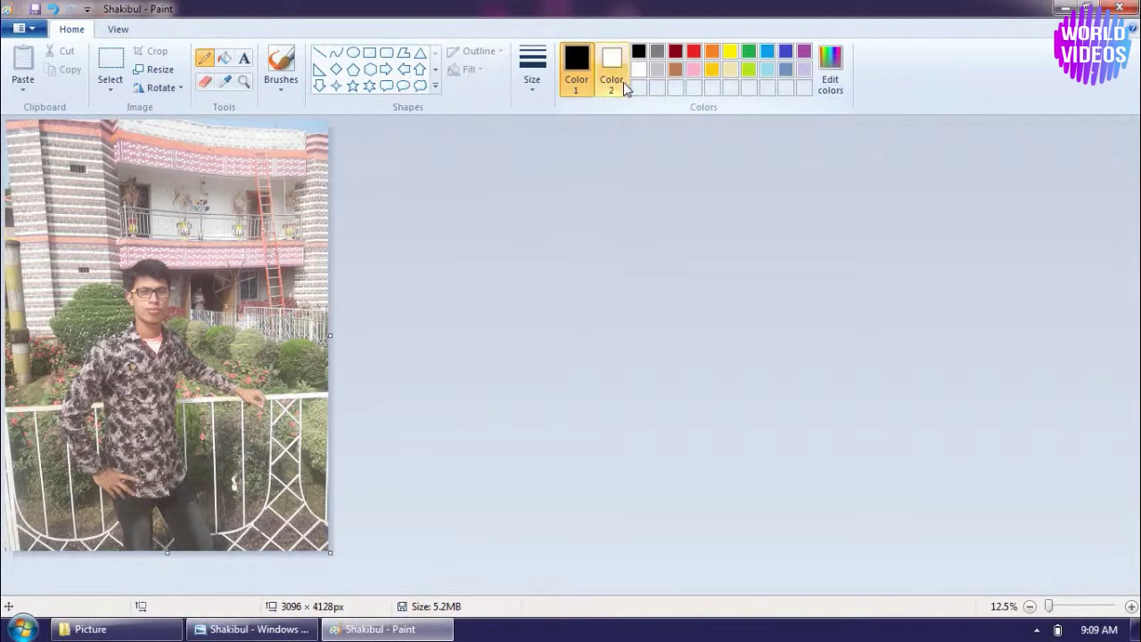
left_click(785, 53)
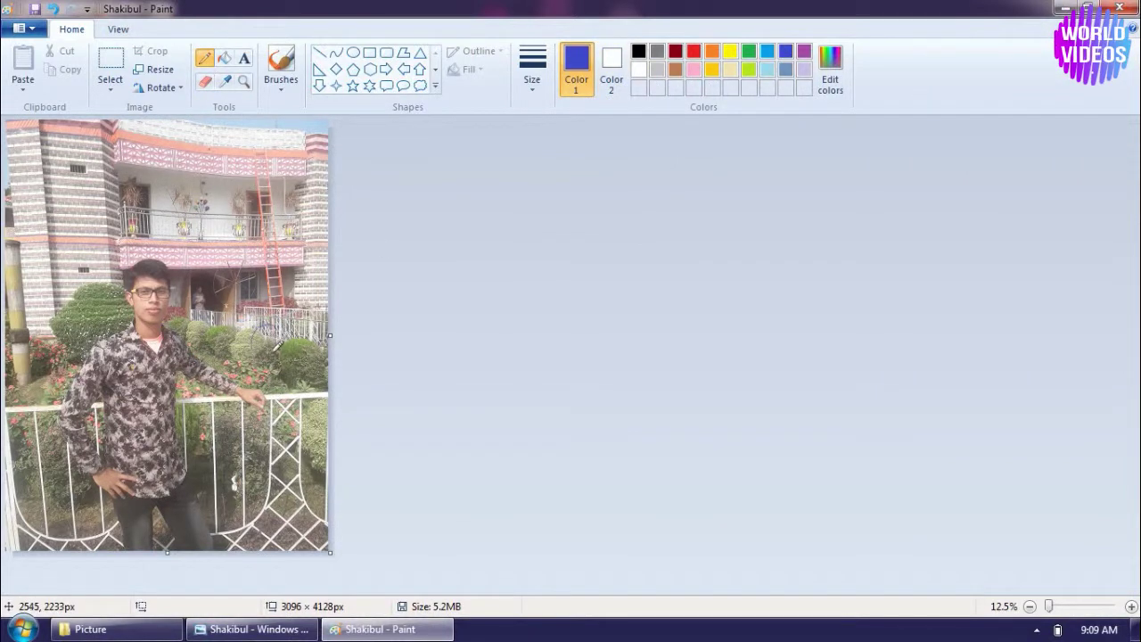
mouse_move(268, 306)
left_mouse_down()
mouse_move(242, 308)
mouse_move(214, 234)
mouse_move(81, 239)
mouse_move(252, 260)
left_mouse_up()
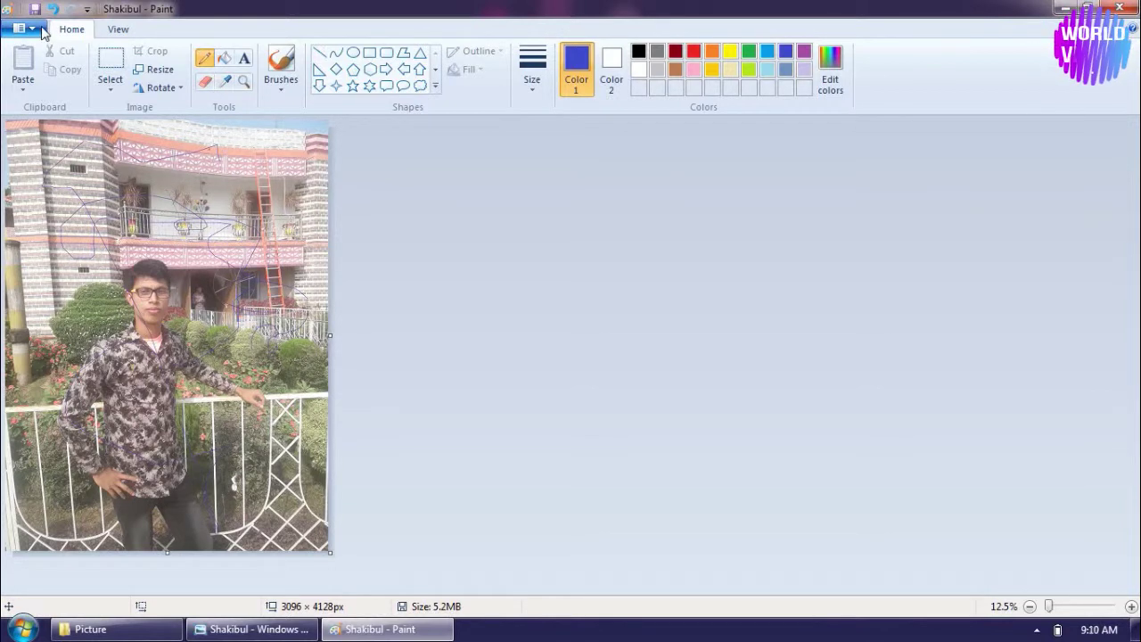
left_click(51, 9)
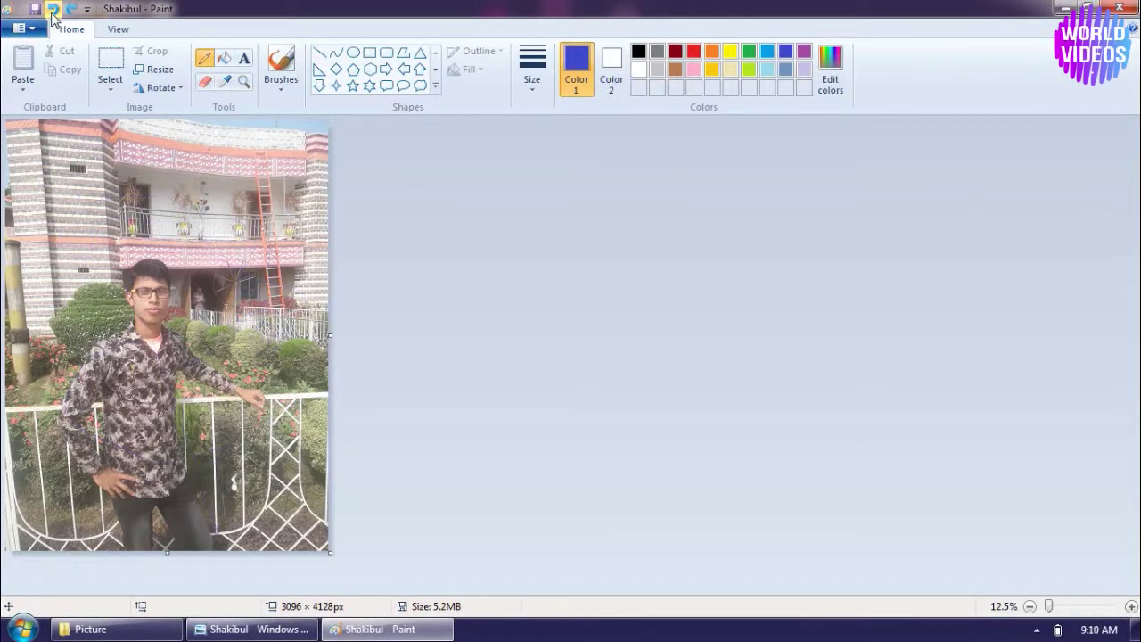
left_click(52, 9)
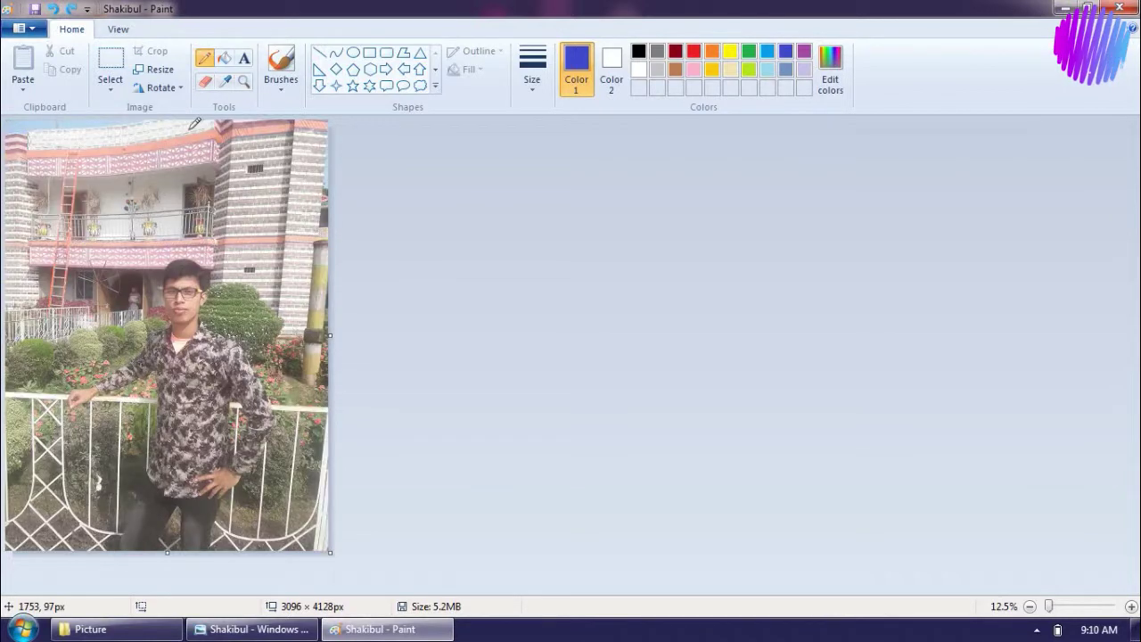
Redo the mirroring, erase a streak across the balcony with a large eraser, then undo it.
left_click(73, 9)
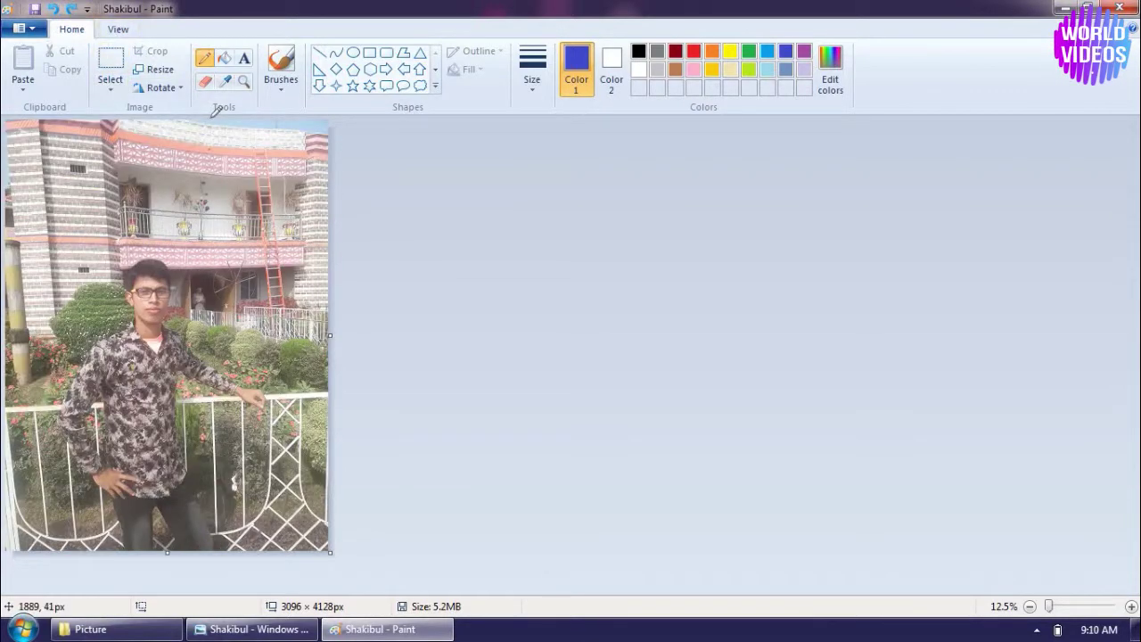
left_click(204, 81)
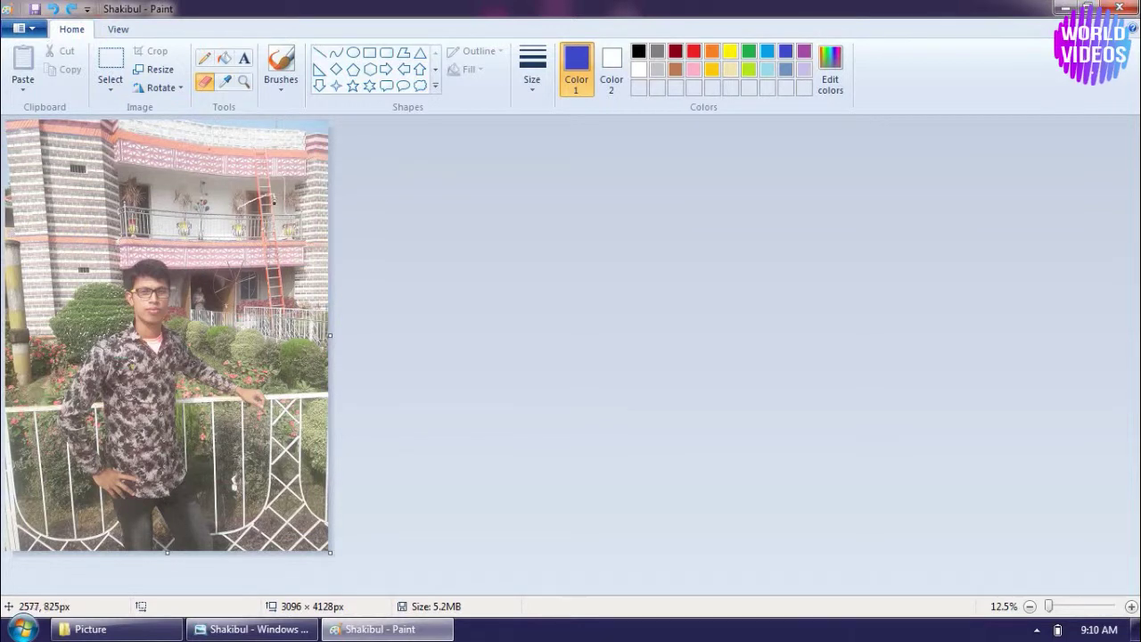
left_click(543, 84)
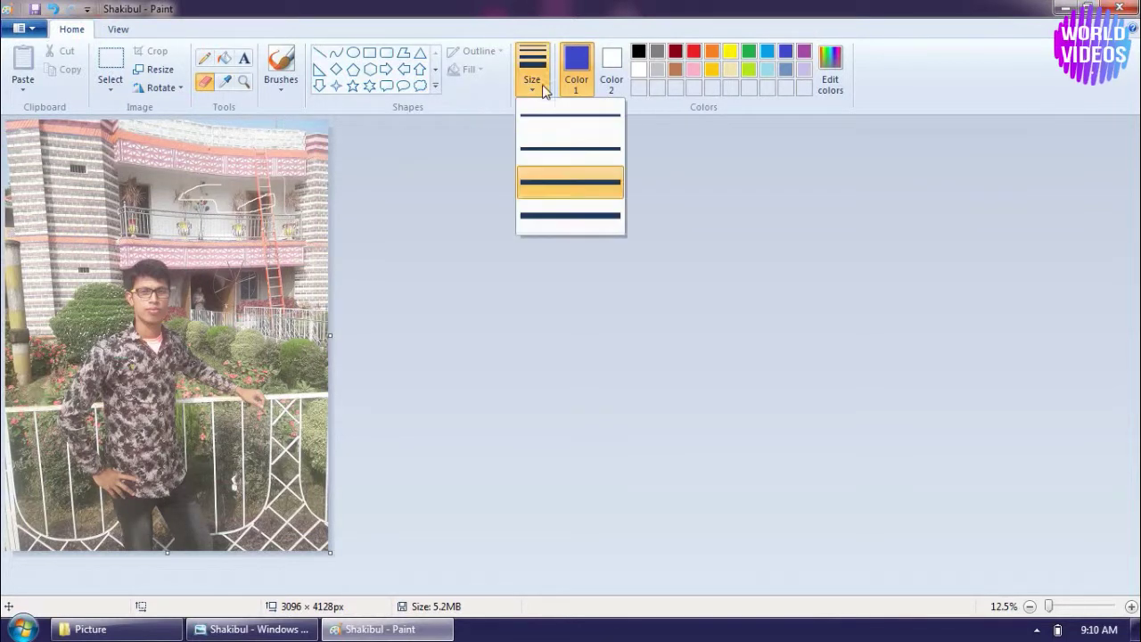
left_click(560, 224)
mouse_move(227, 176)
left_mouse_down()
mouse_move(155, 190)
mouse_move(228, 175)
left_mouse_up()
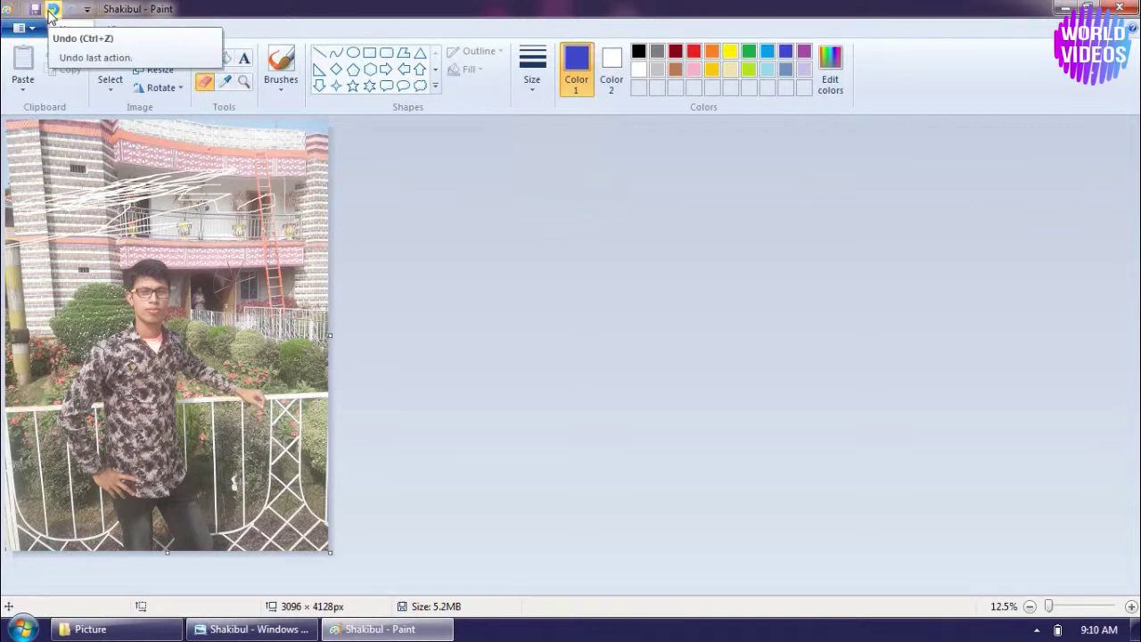
left_click(51, 11)
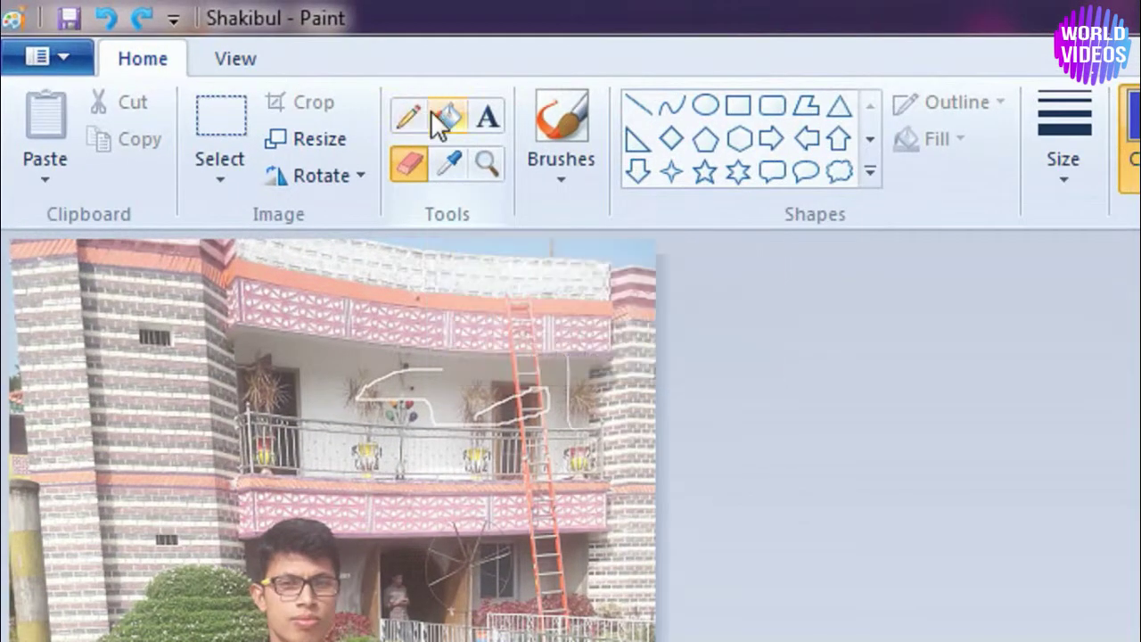
Recolour the leftover white balcony line dark blue with the fill bucket.
left_click(448, 120)
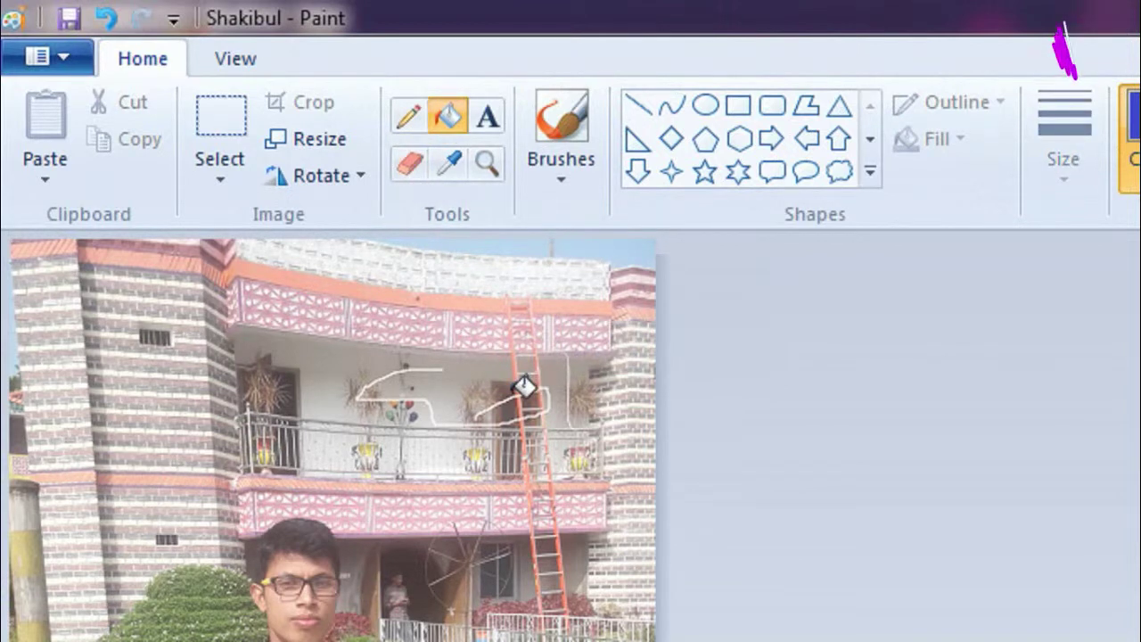
left_click(234, 164)
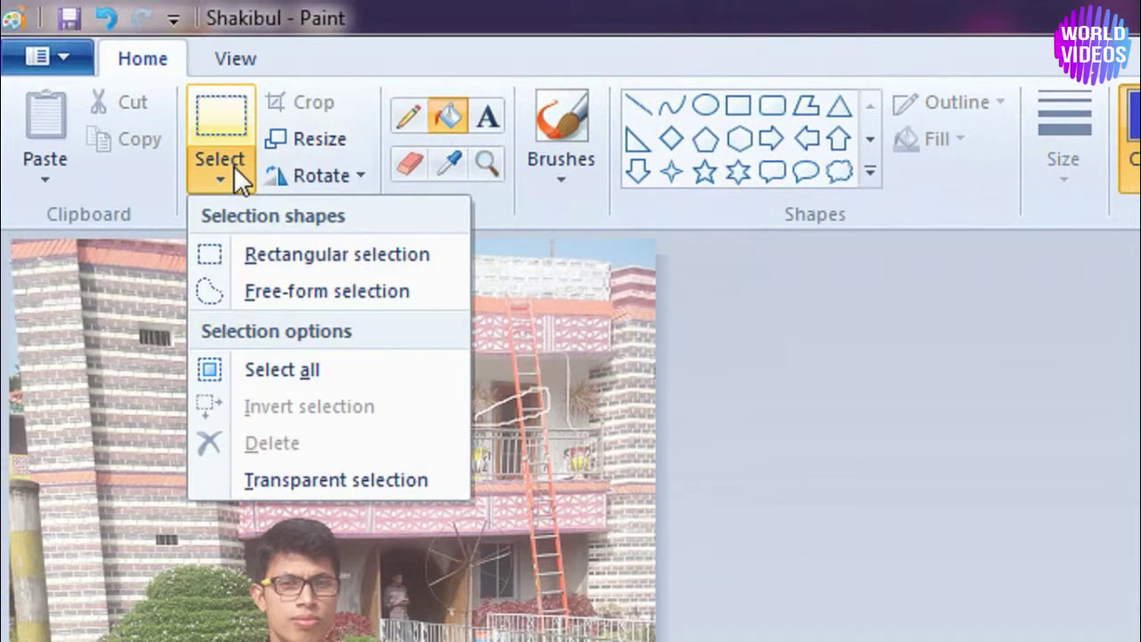
left_click(299, 265)
left_click_drag(377, 303, 642, 463)
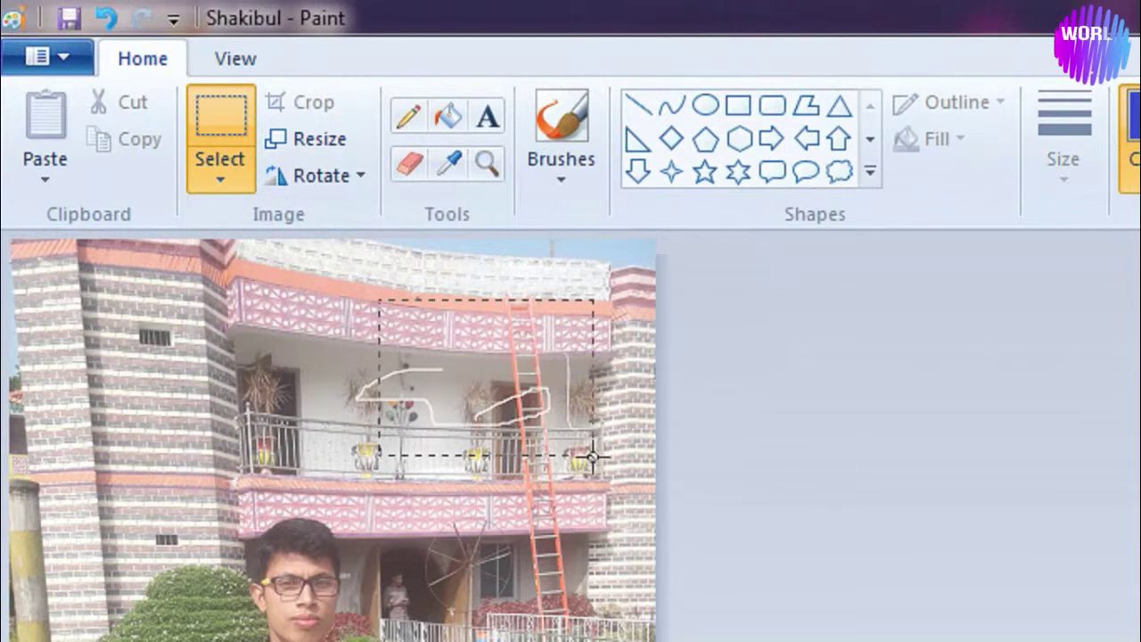
left_click(658, 462)
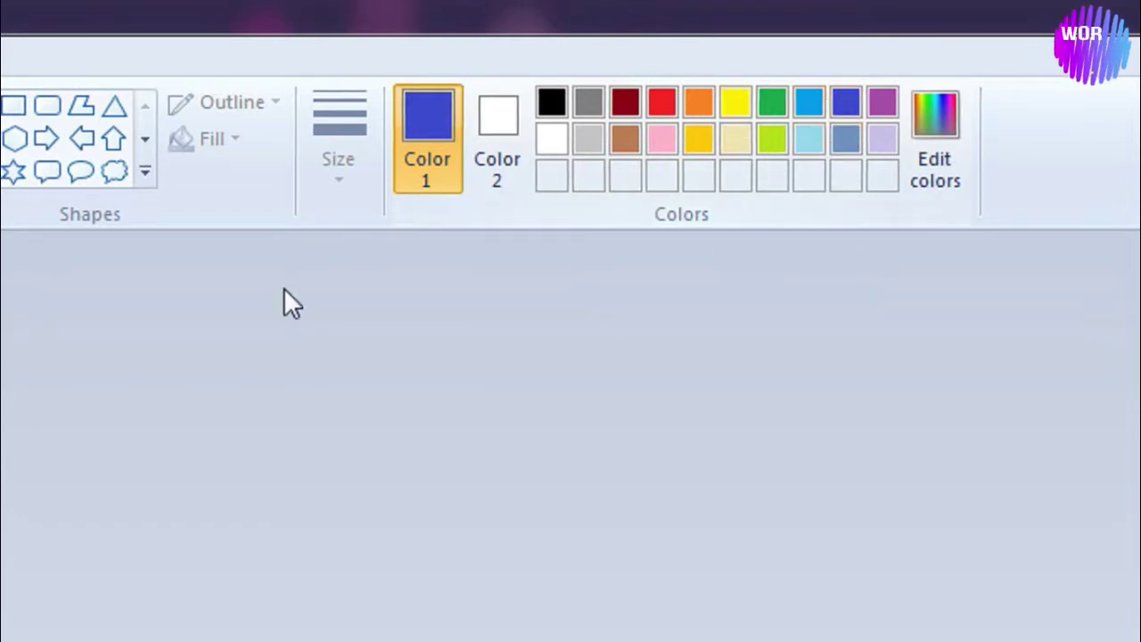
left_click(263, 119)
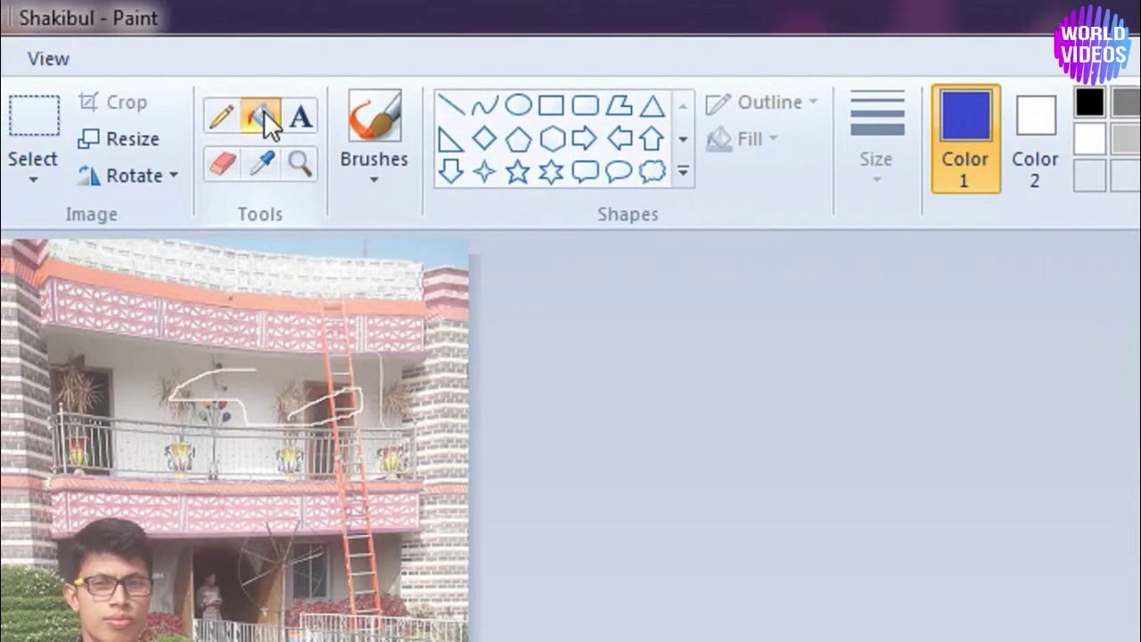
left_click(329, 395)
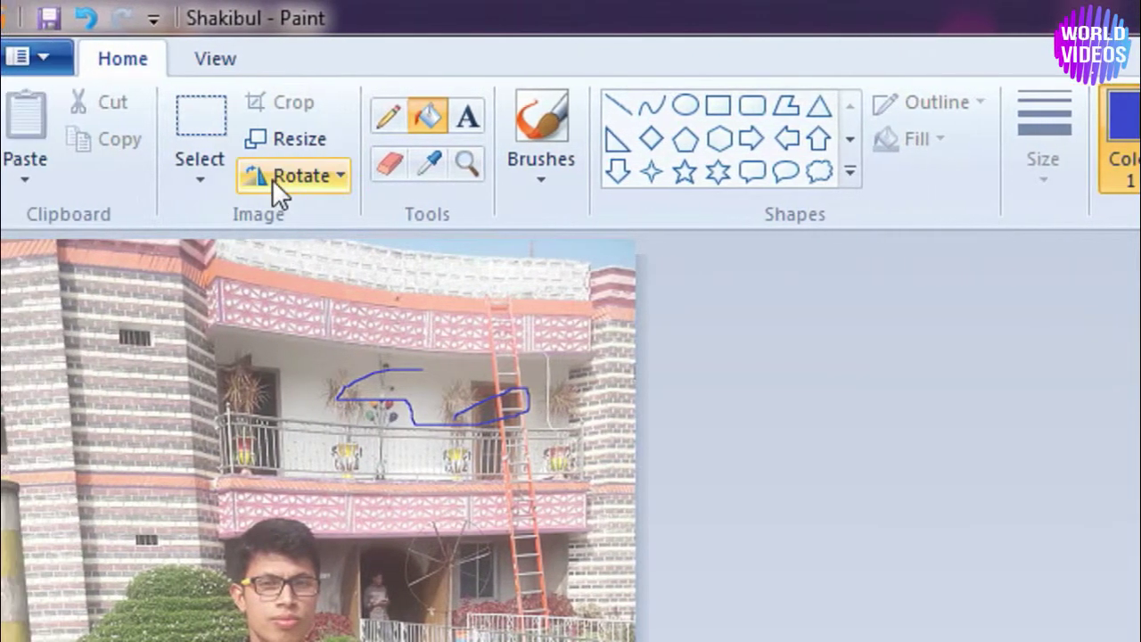
Clear a rectangle over the house's upper storey to white, then fill it blue.
left_click(224, 140)
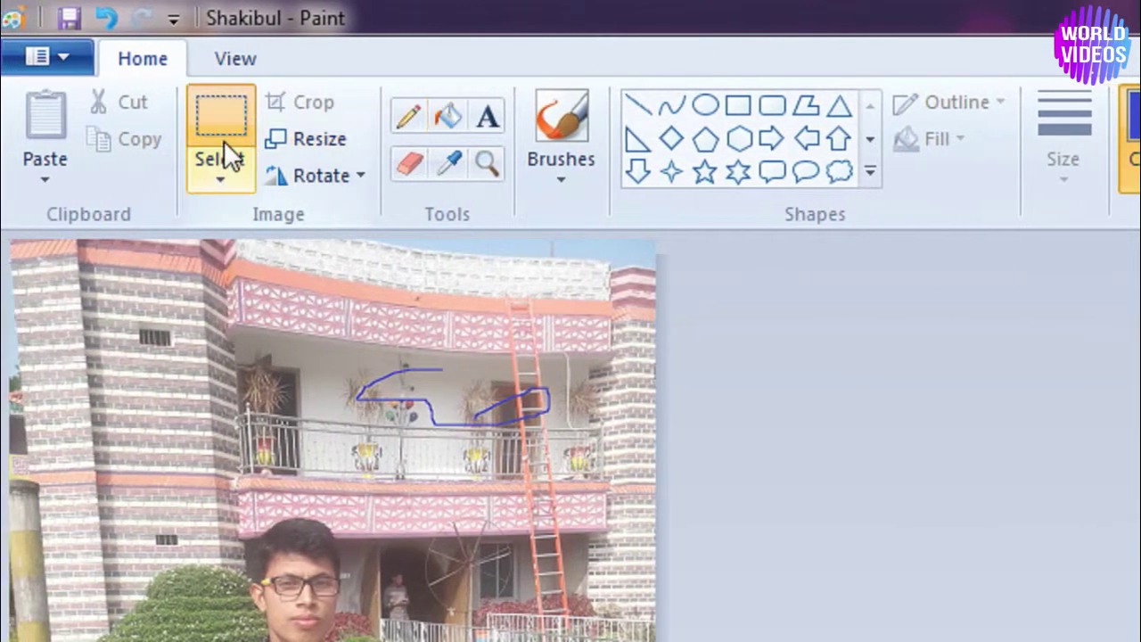
mouse_move(375, 305)
left_mouse_down()
mouse_move(652, 531)
mouse_move(651, 497)
left_mouse_up()
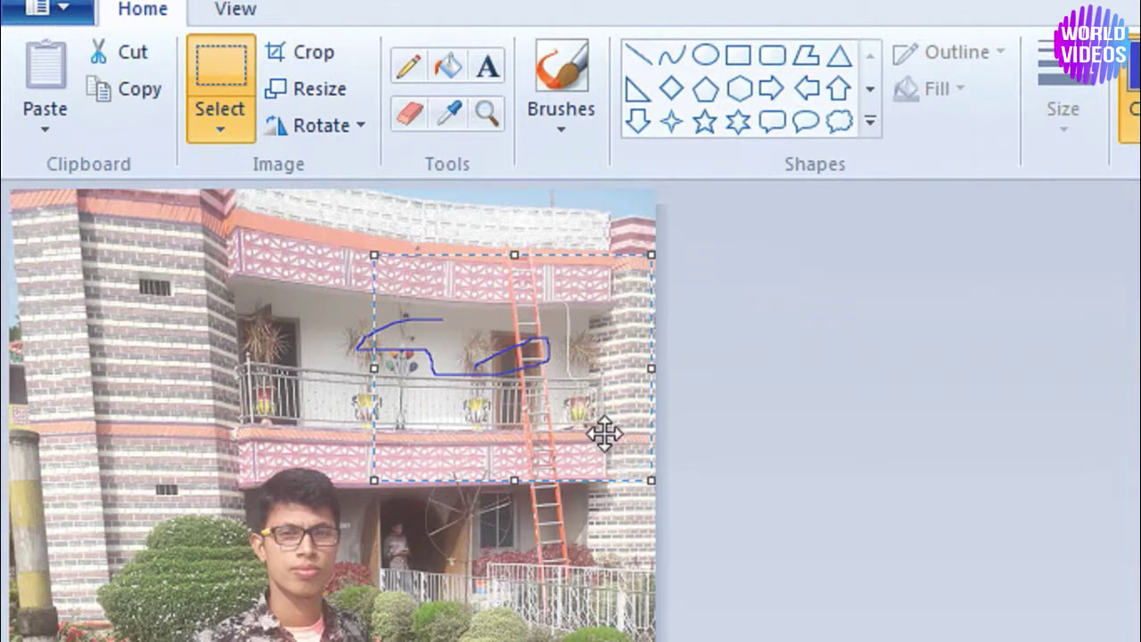
key("Delete")
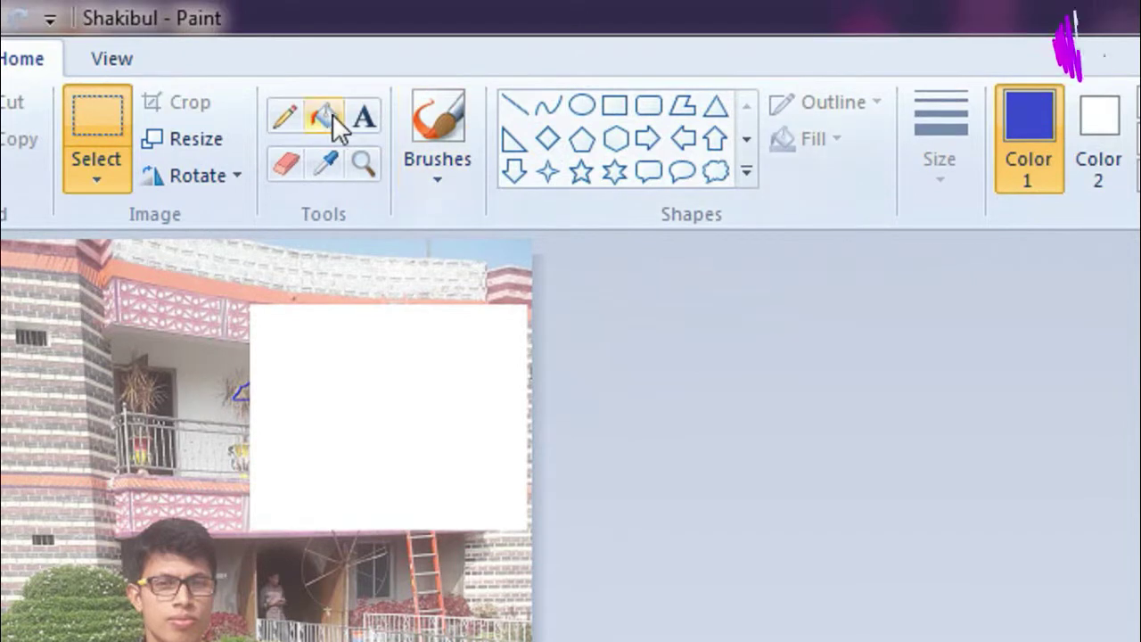
left_click(448, 66)
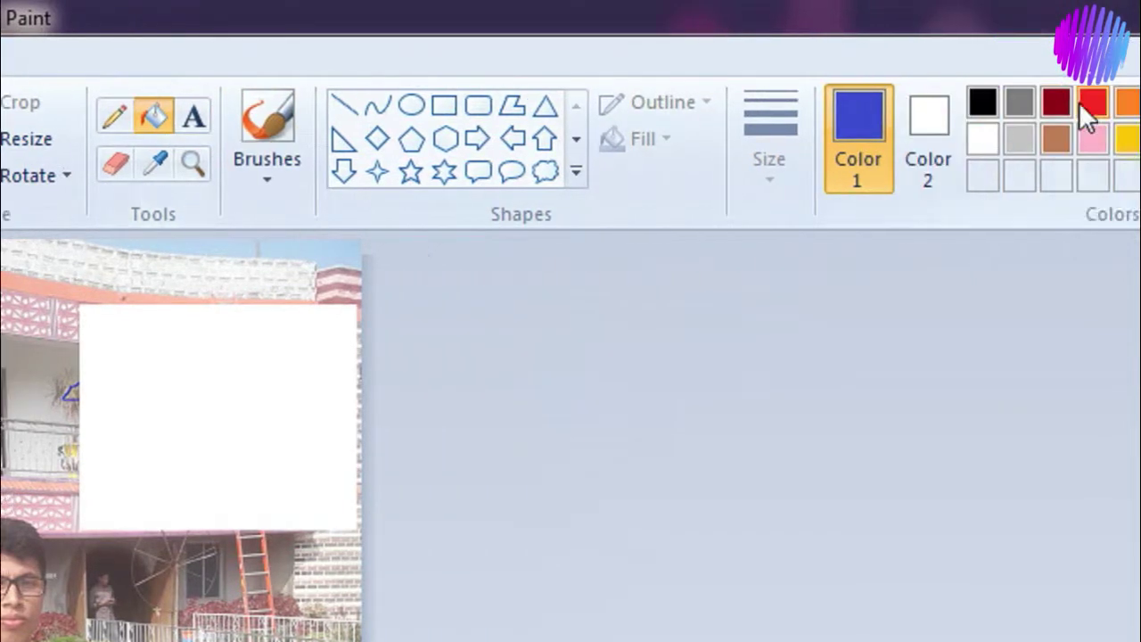
left_click(275, 369)
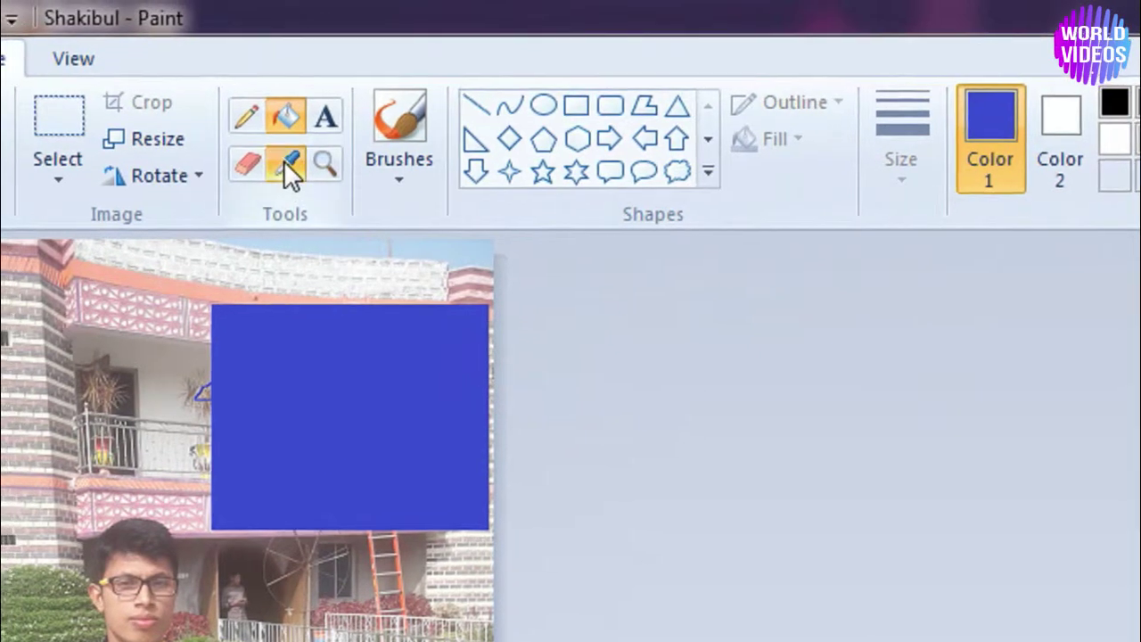
Sample the peach trim colour from the building and refill the rectangle peach.
left_click(289, 166)
left_click(380, 296)
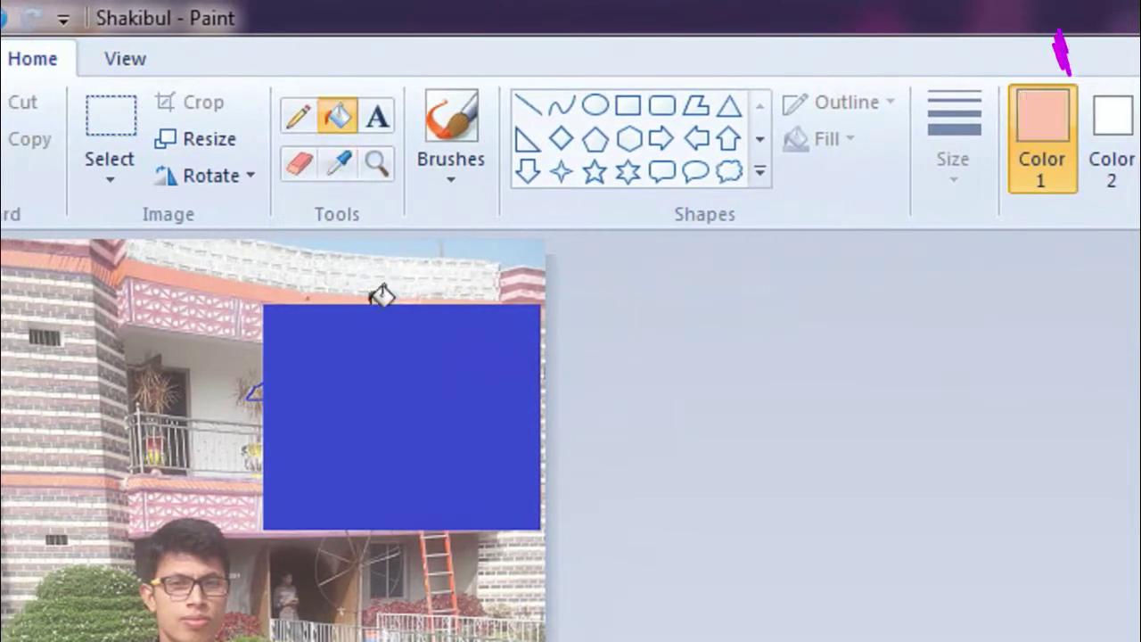
left_click(374, 317)
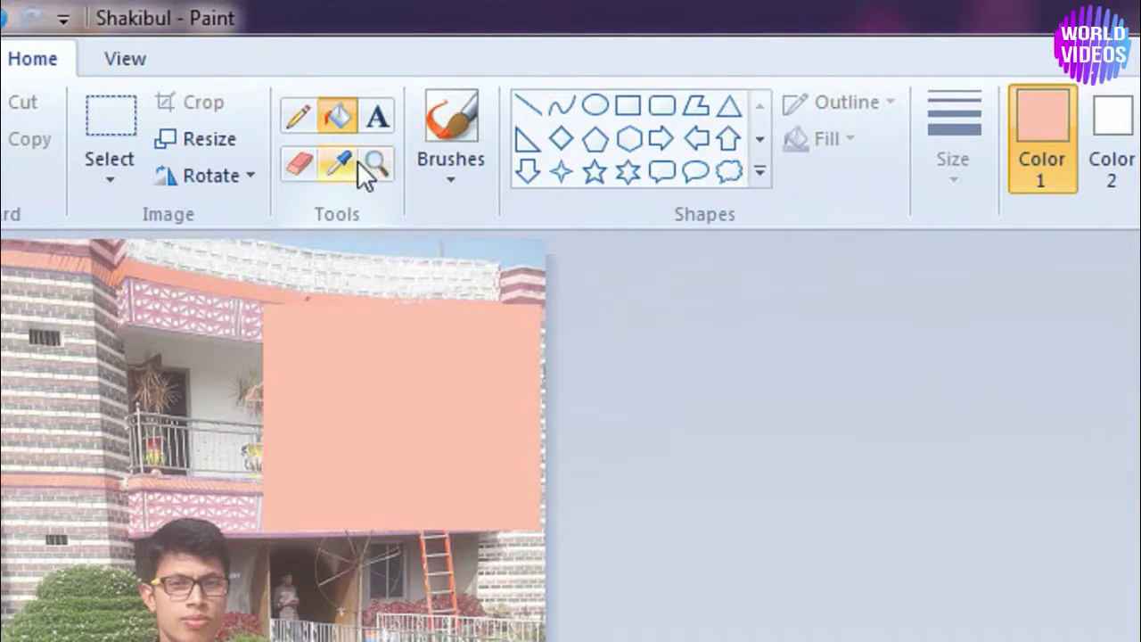
left_click(374, 119)
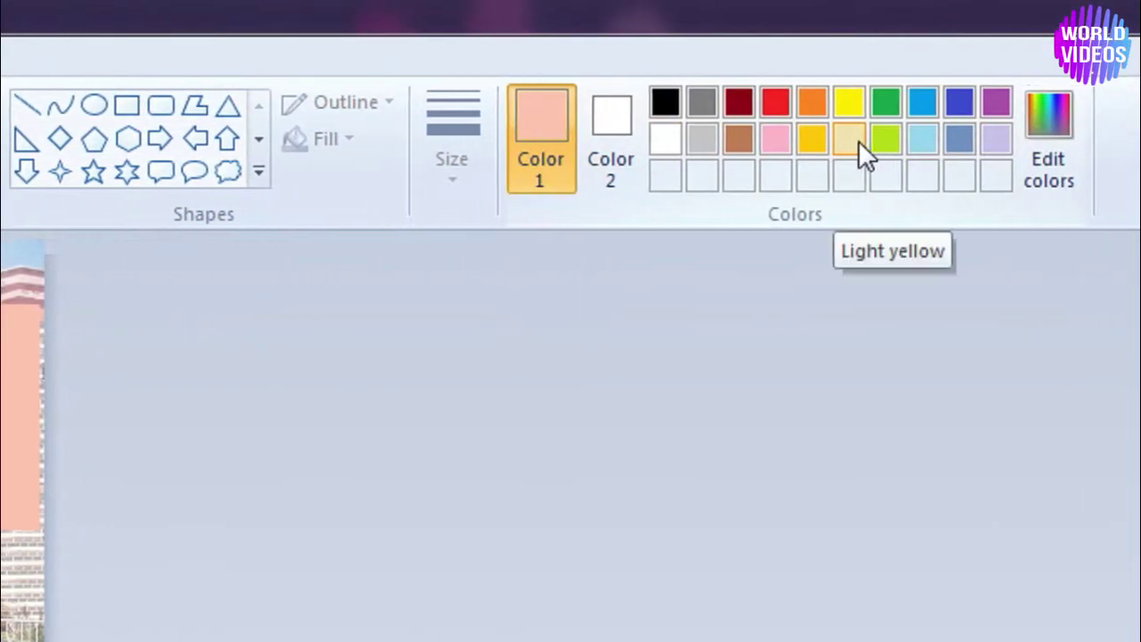
Place a brown text box on the peach rectangle, set to Calibri size 26.
left_click(735, 135)
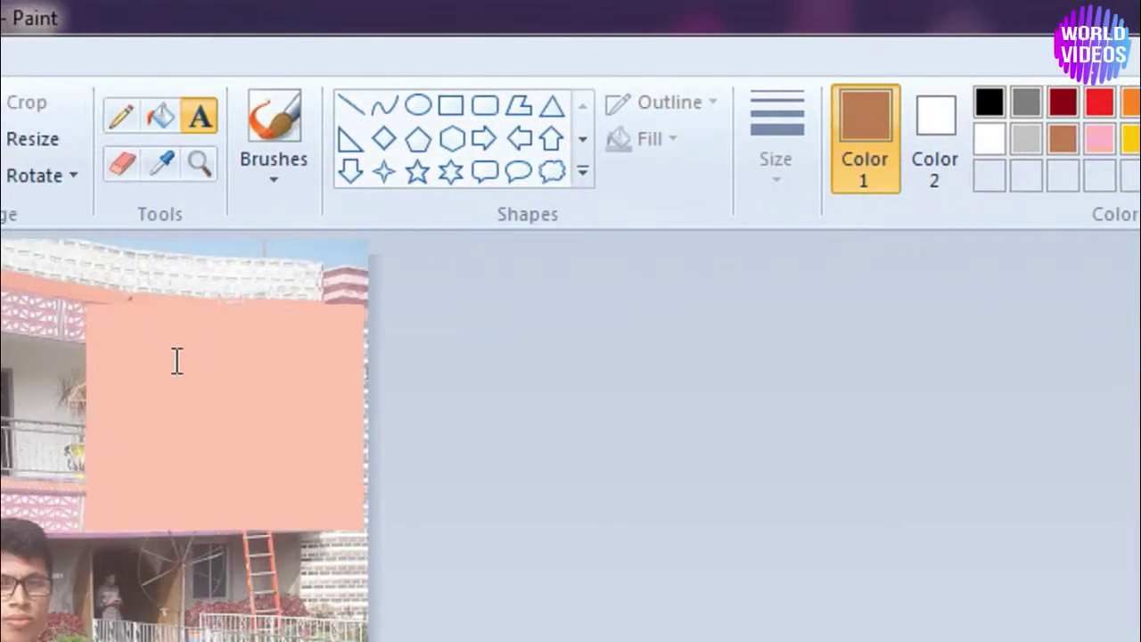
left_click(281, 306)
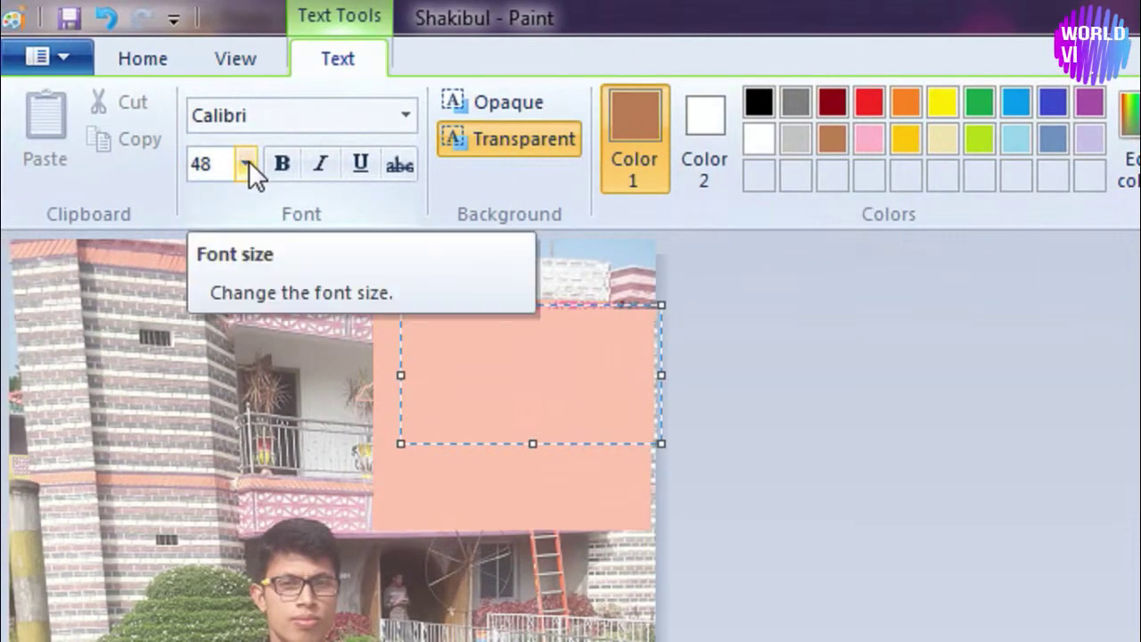
left_click(403, 116)
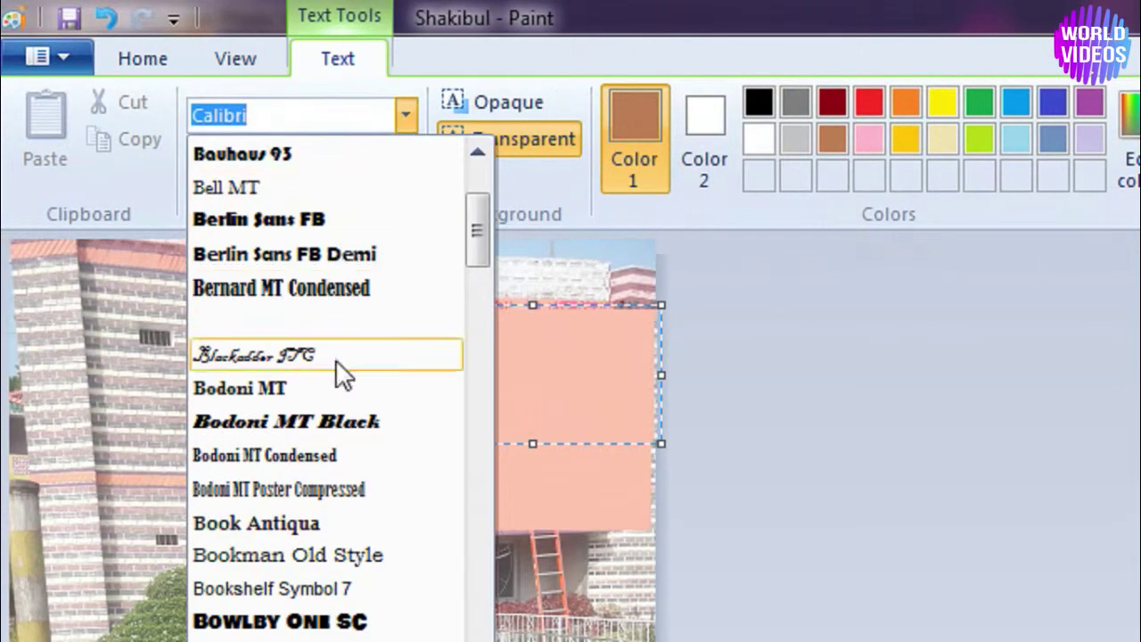
scroll(384, 510, "down", 3)
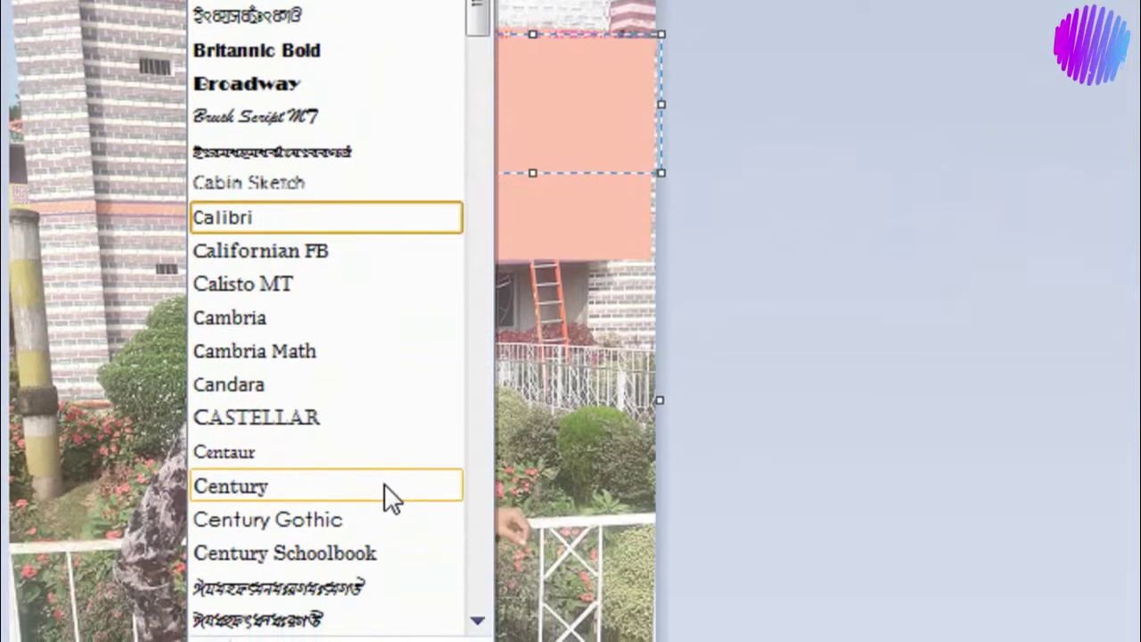
scroll(387, 497, "down", 3)
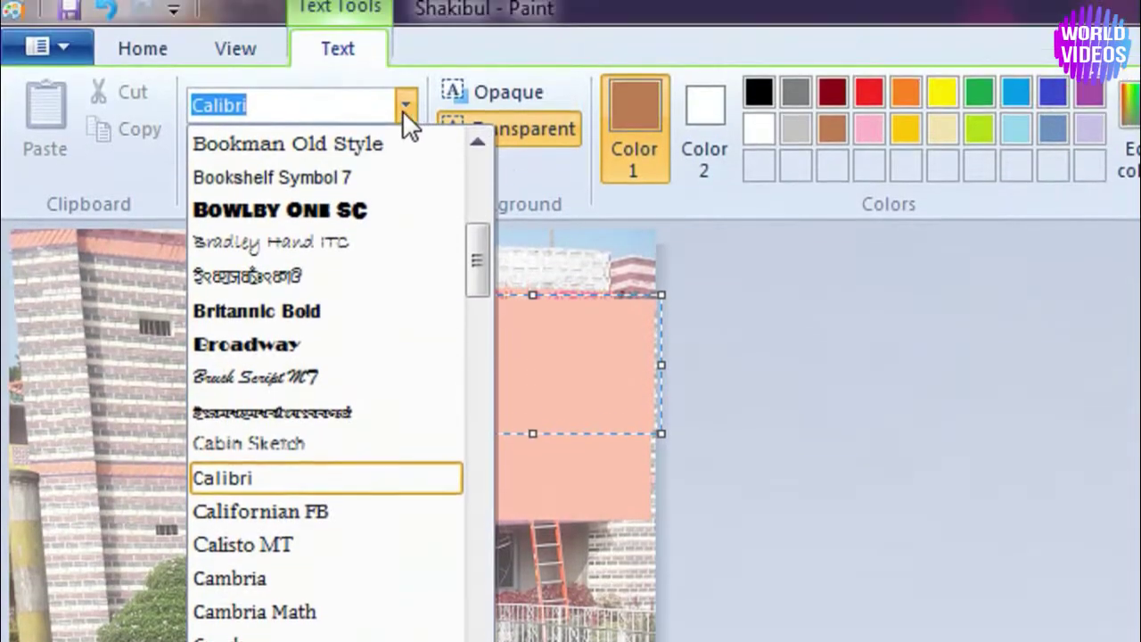
left_click(403, 116)
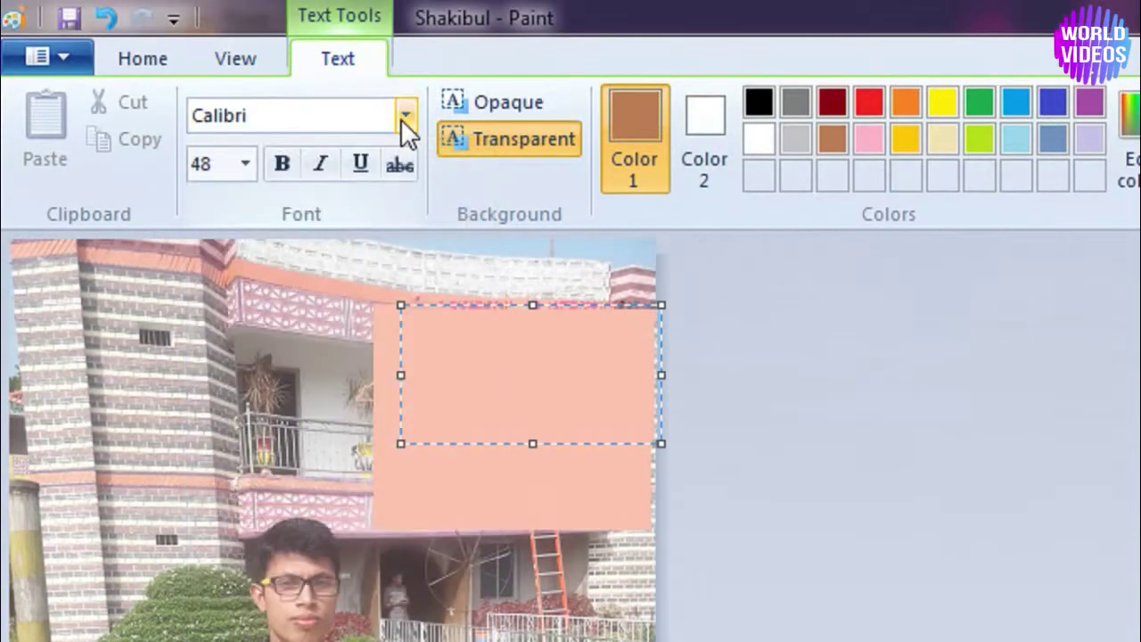
left_click(245, 164)
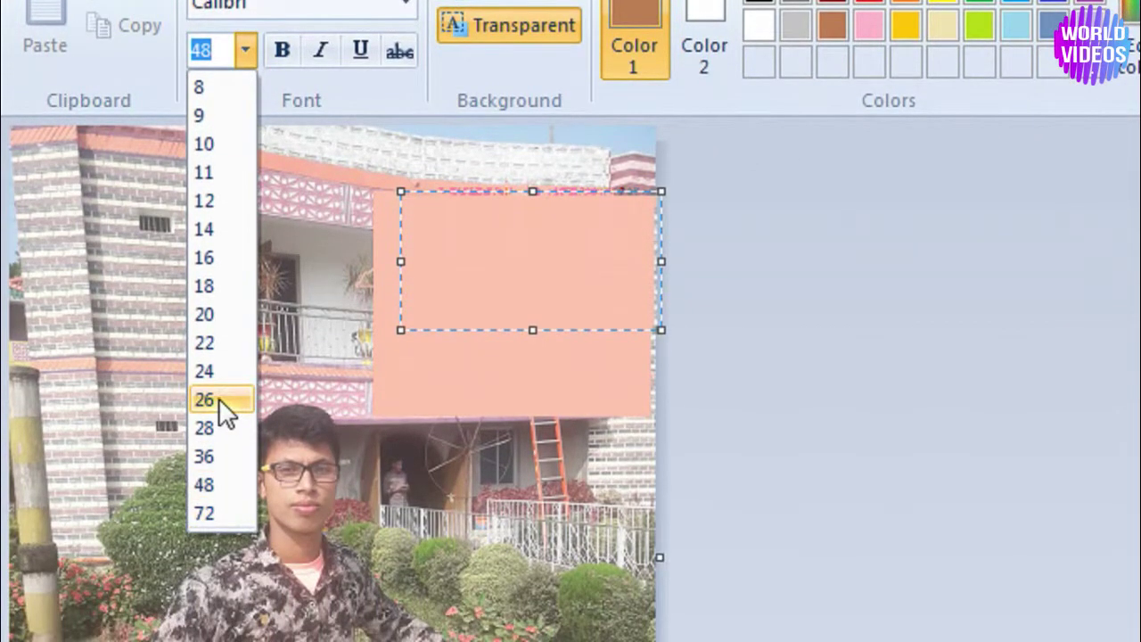
left_click(218, 398)
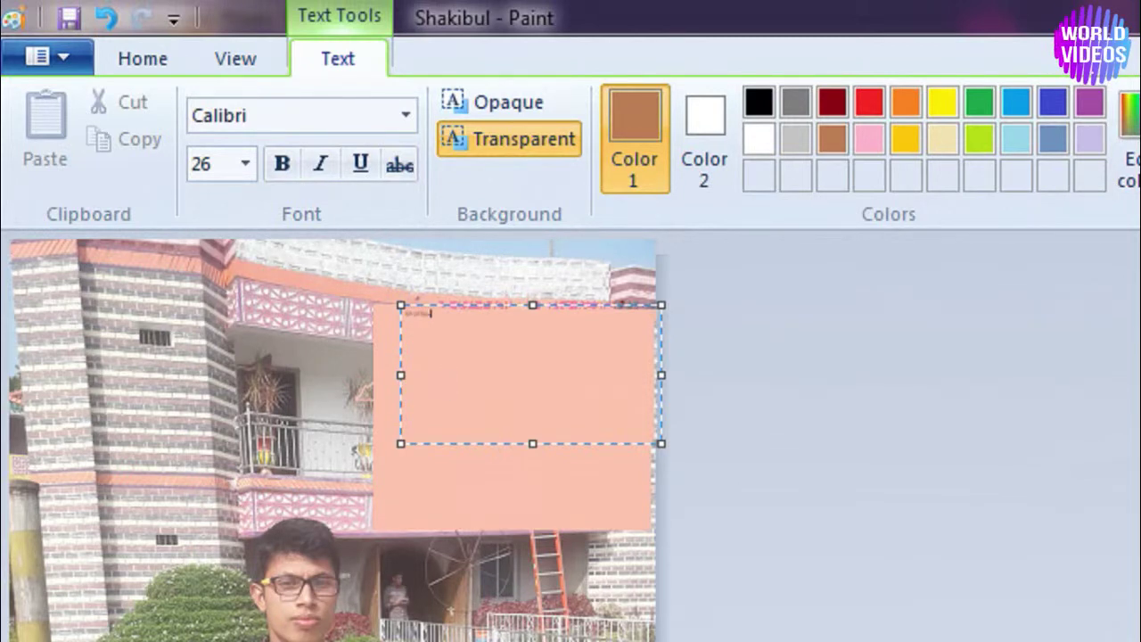
Select the name text and enlarge it to size 72, then 100.
left_click_drag(450, 334, 410, 325)
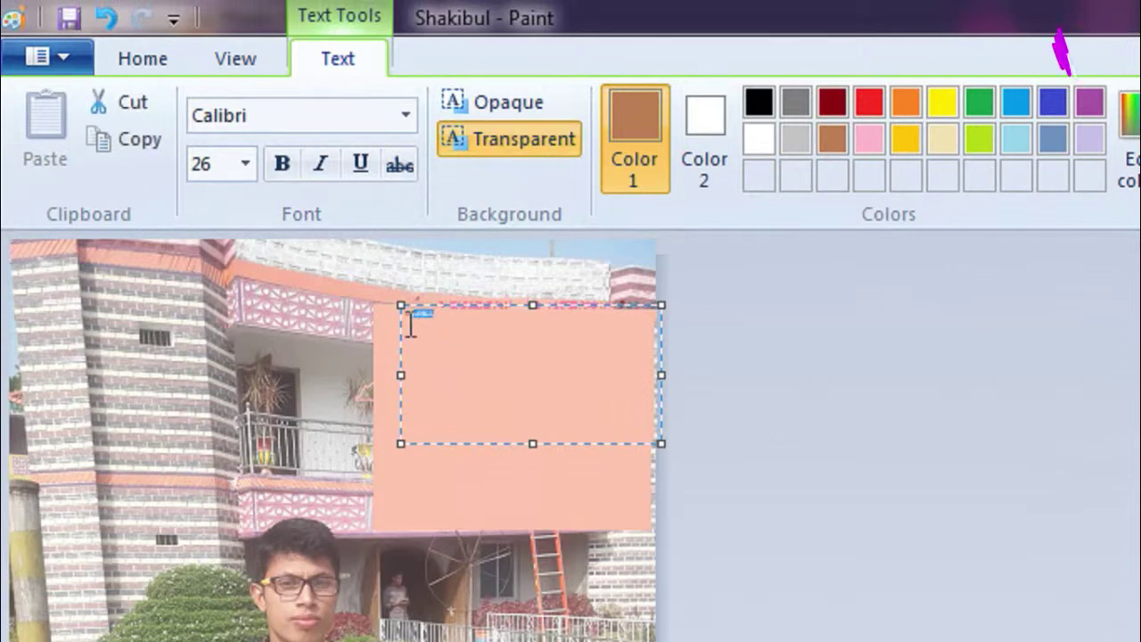
left_click(245, 164)
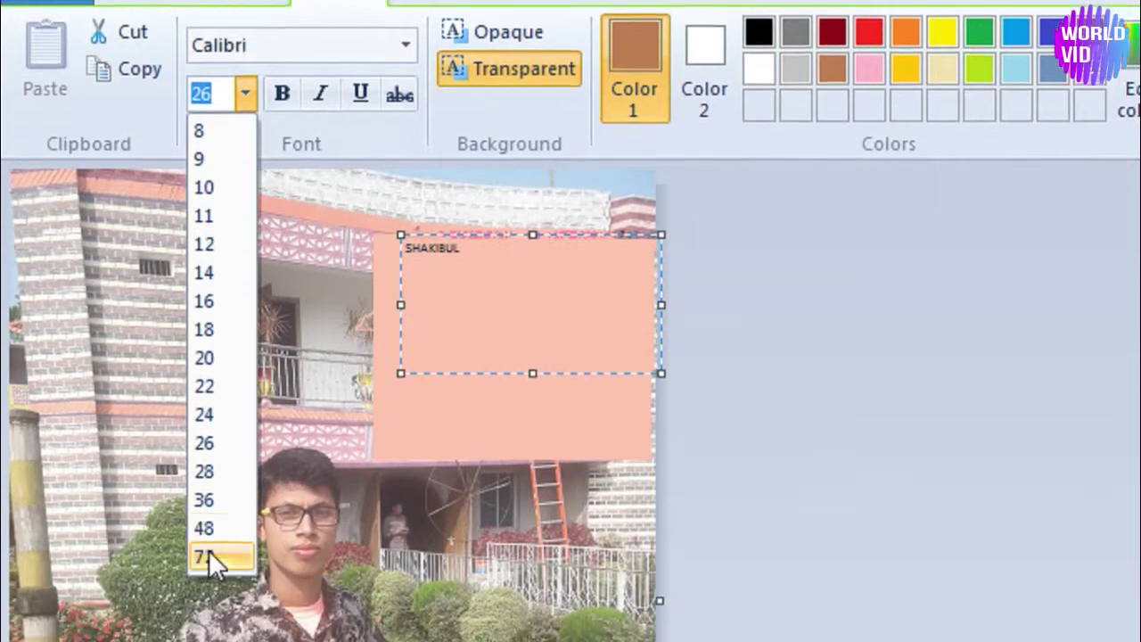
left_click(205, 624)
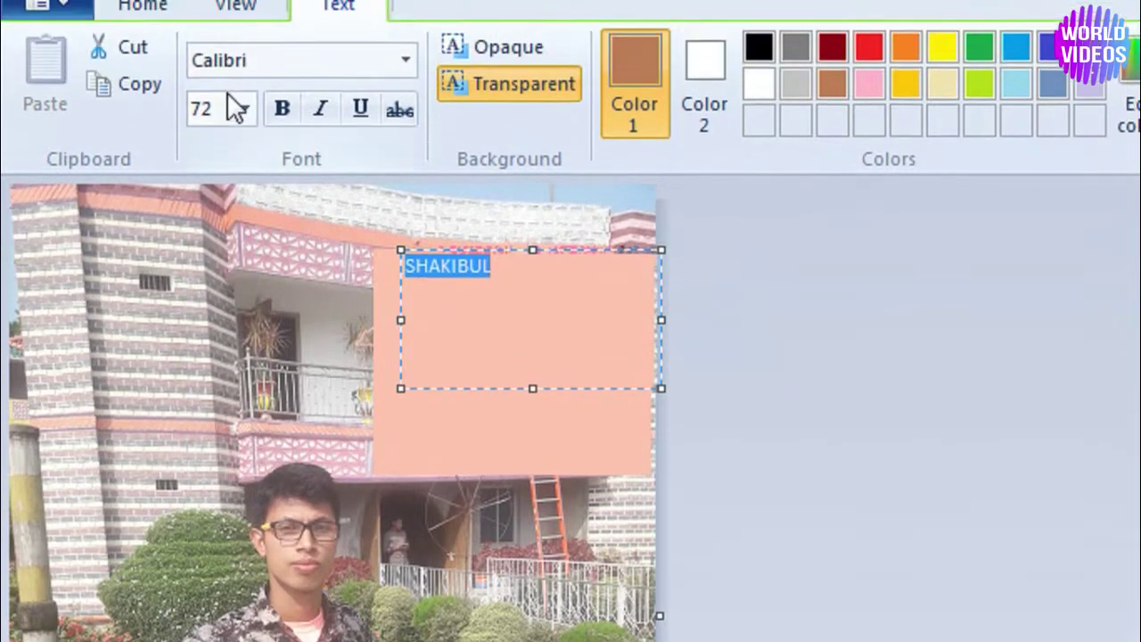
left_click(245, 22)
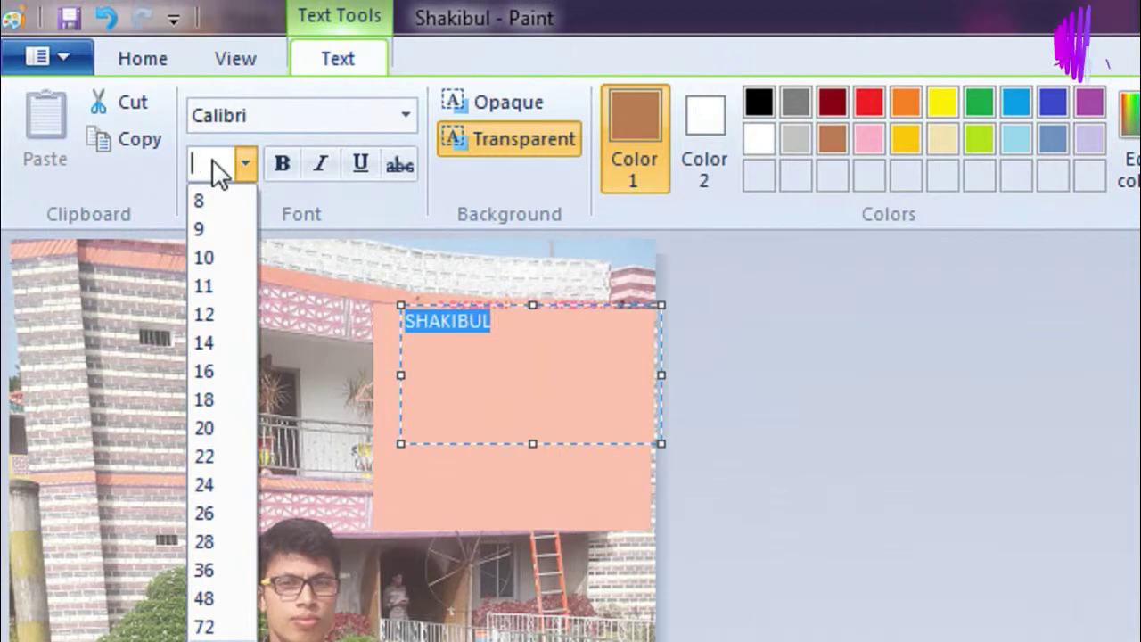
type("100")
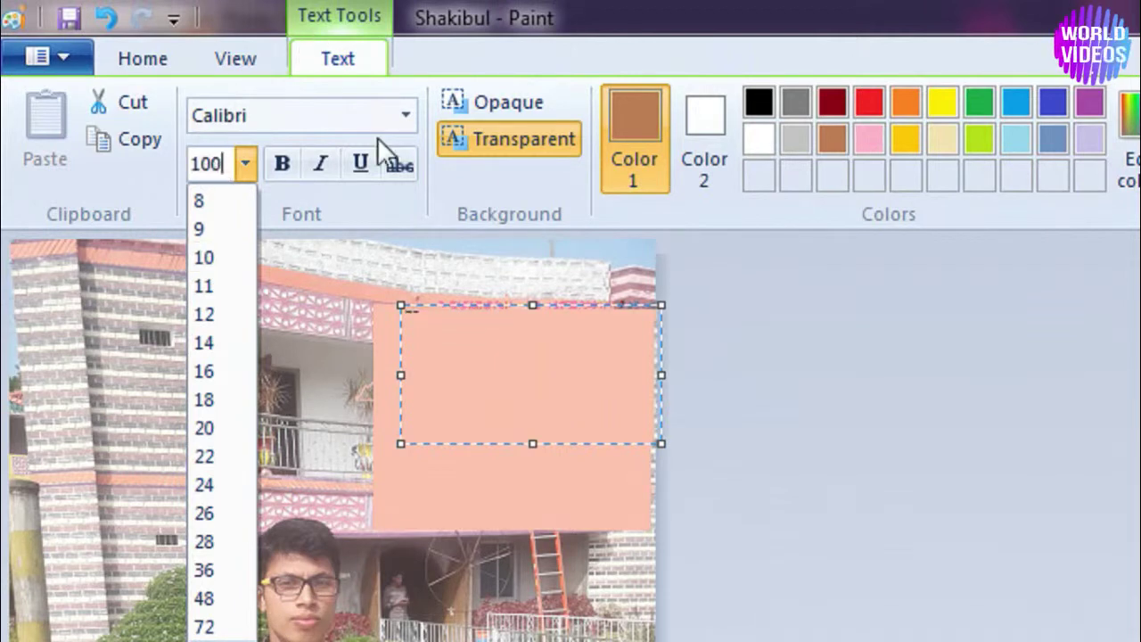
key("Return")
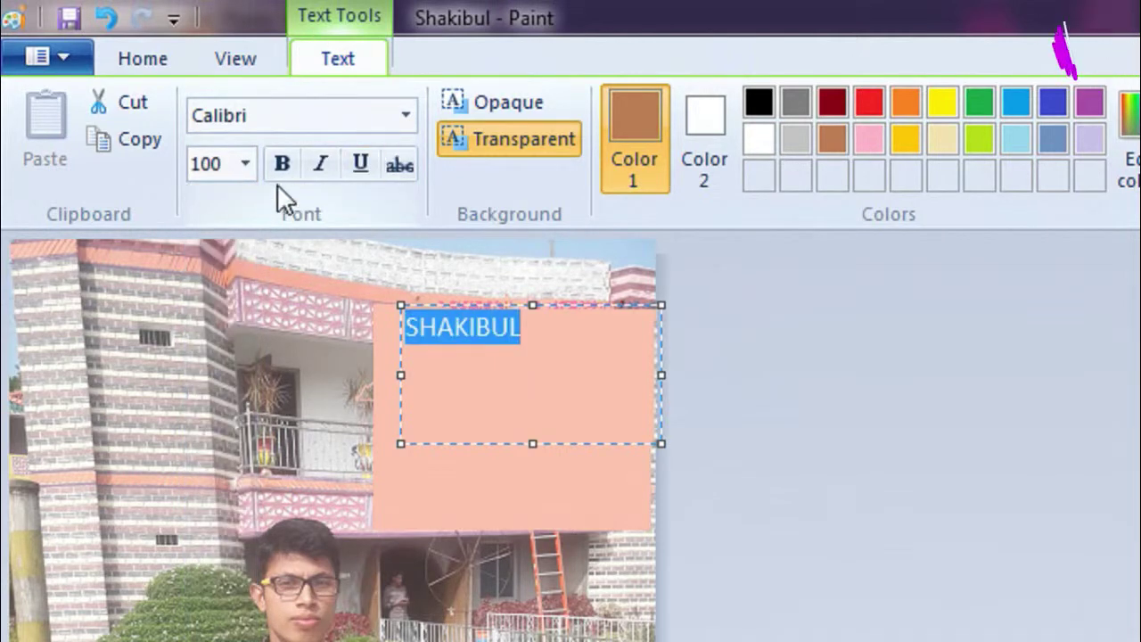
Try size 250, settle on 200 for one line, and fix the label onto the photo.
left_click(242, 165)
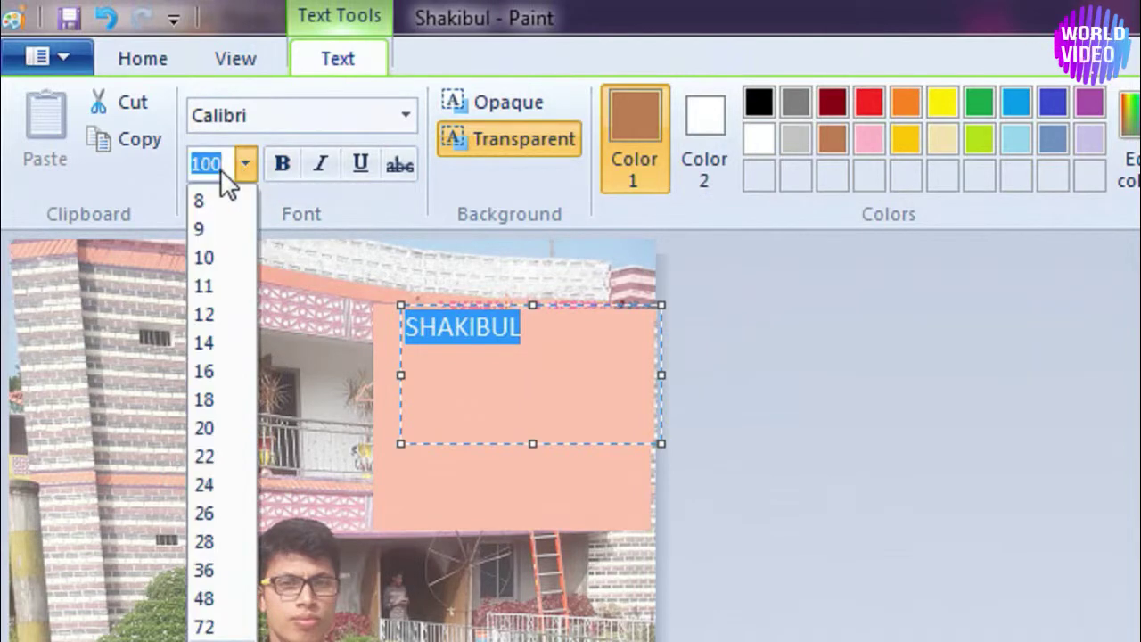
type("250")
key("Return")
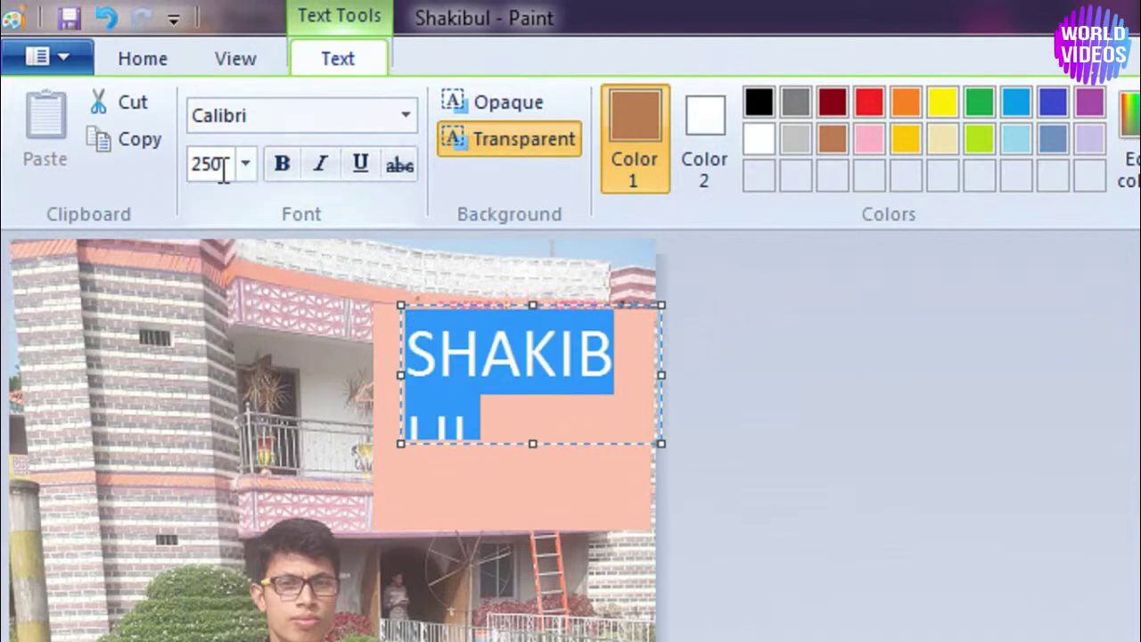
left_click(243, 167)
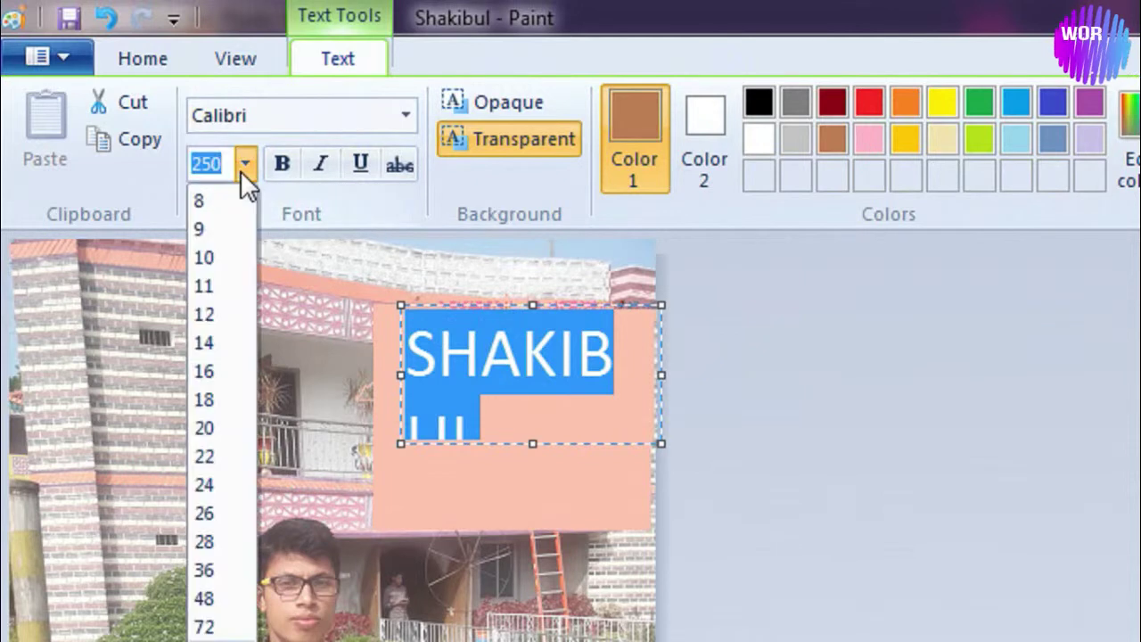
type("20")
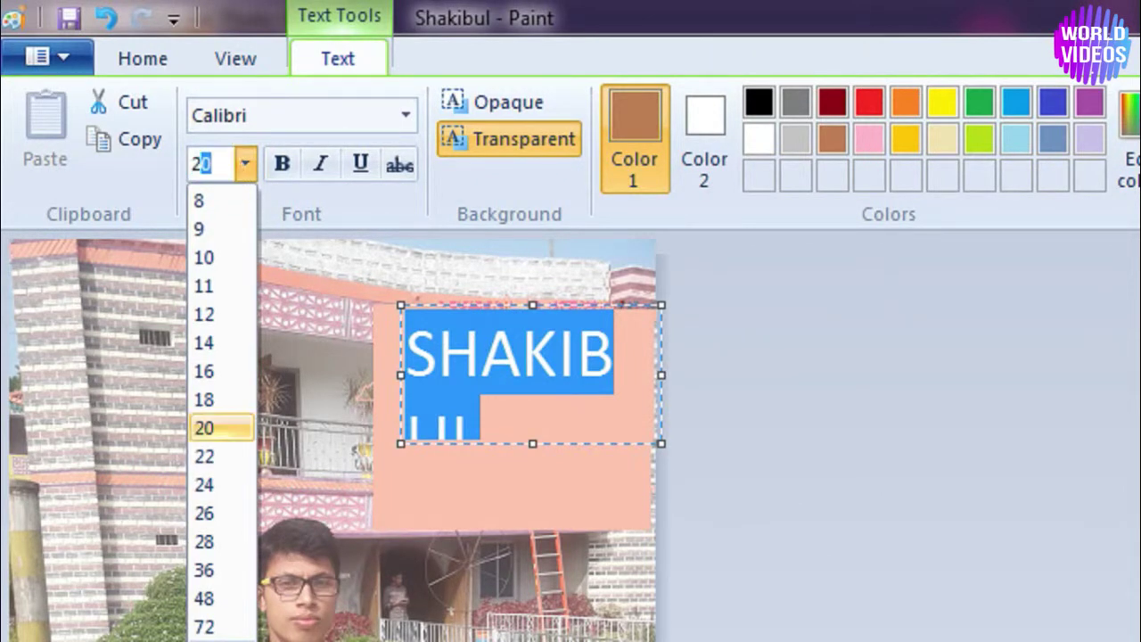
type("0")
key("Return")
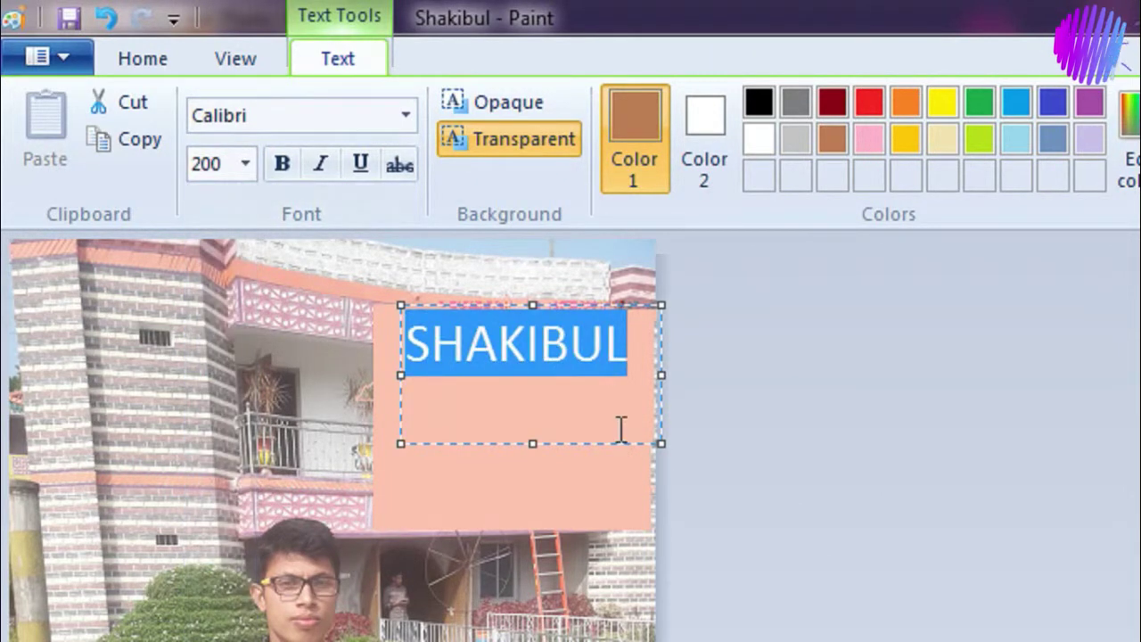
left_click(624, 431)
left_click(601, 511)
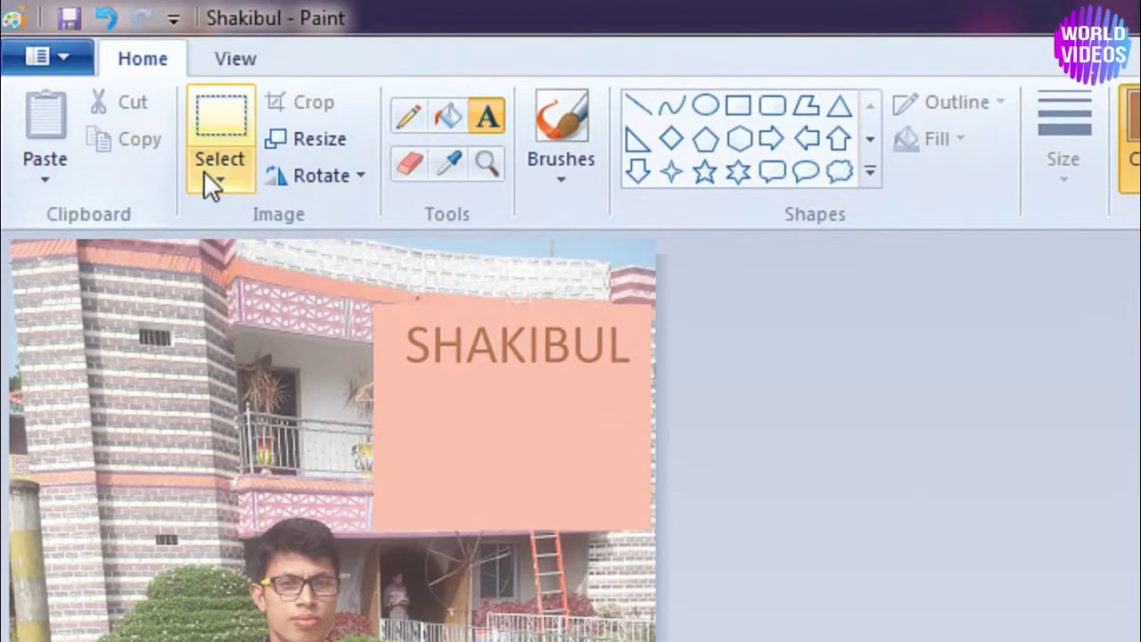
Save the labelled photo over the original file from the File menu.
left_click(66, 56)
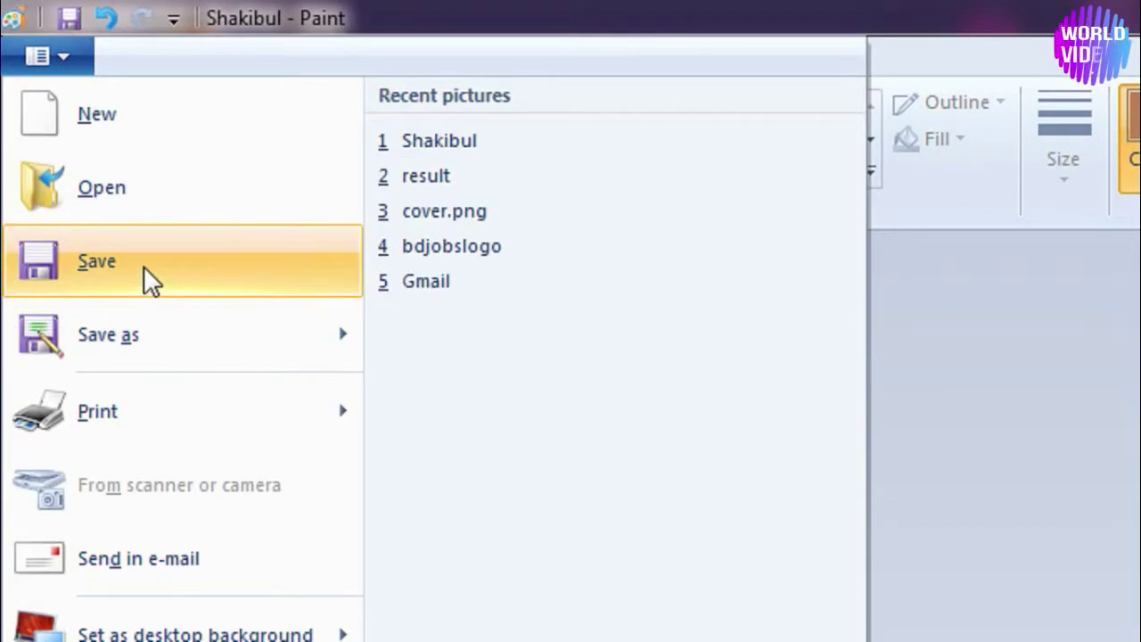
left_click(148, 278)
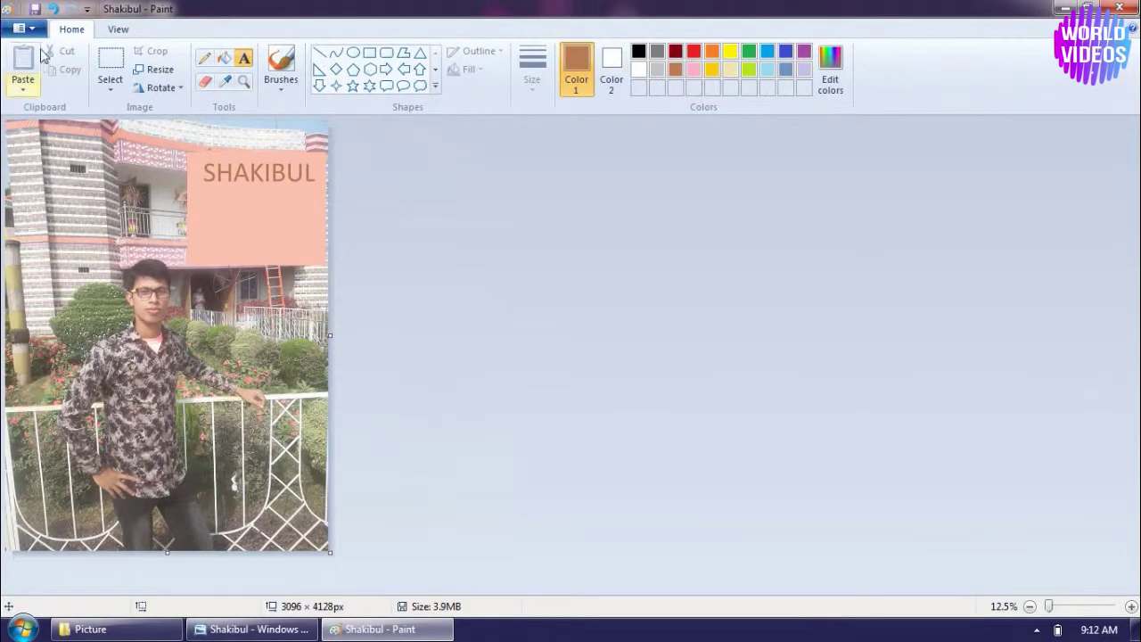
left_click(40, 34)
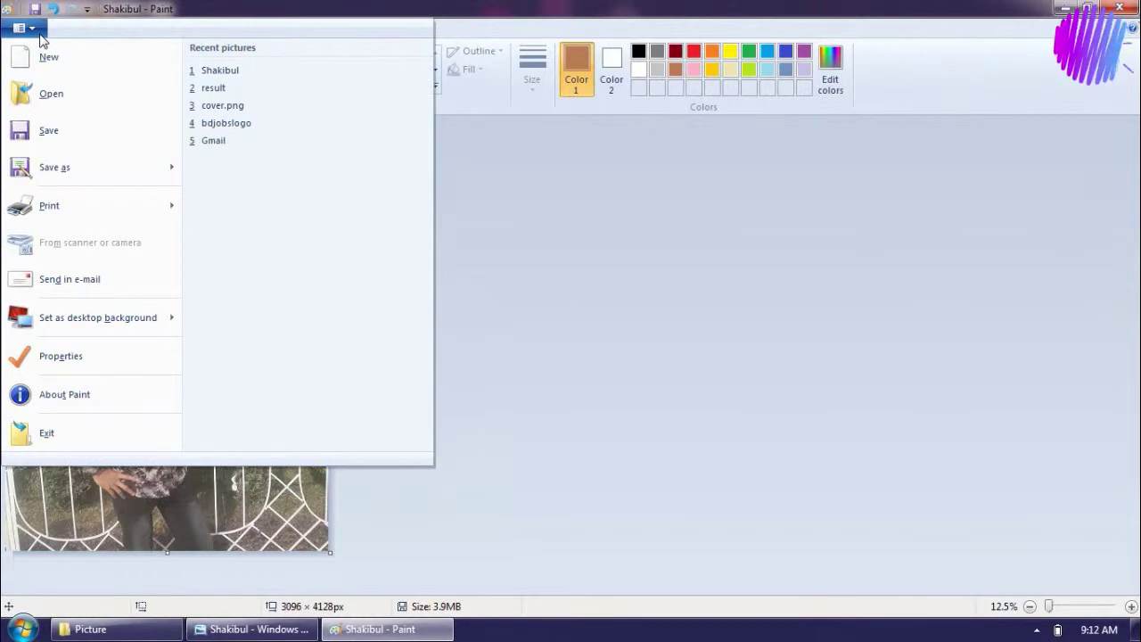
left_click(598, 254)
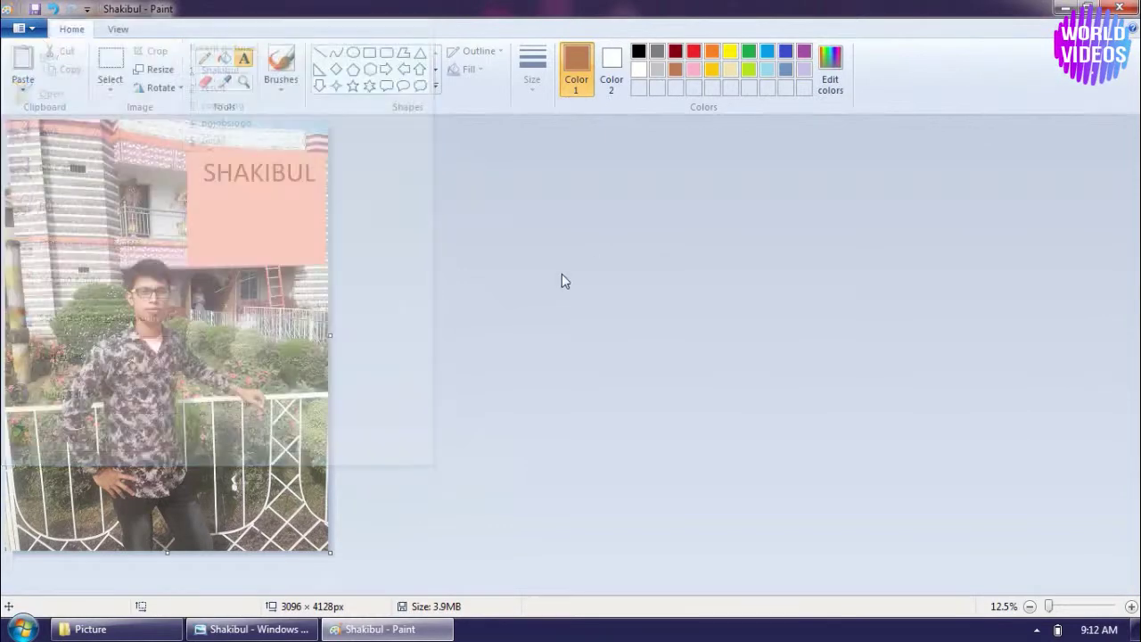
Close Paint, Windows Photo Viewer and the Picture folder window.
left_click(1121, 8)
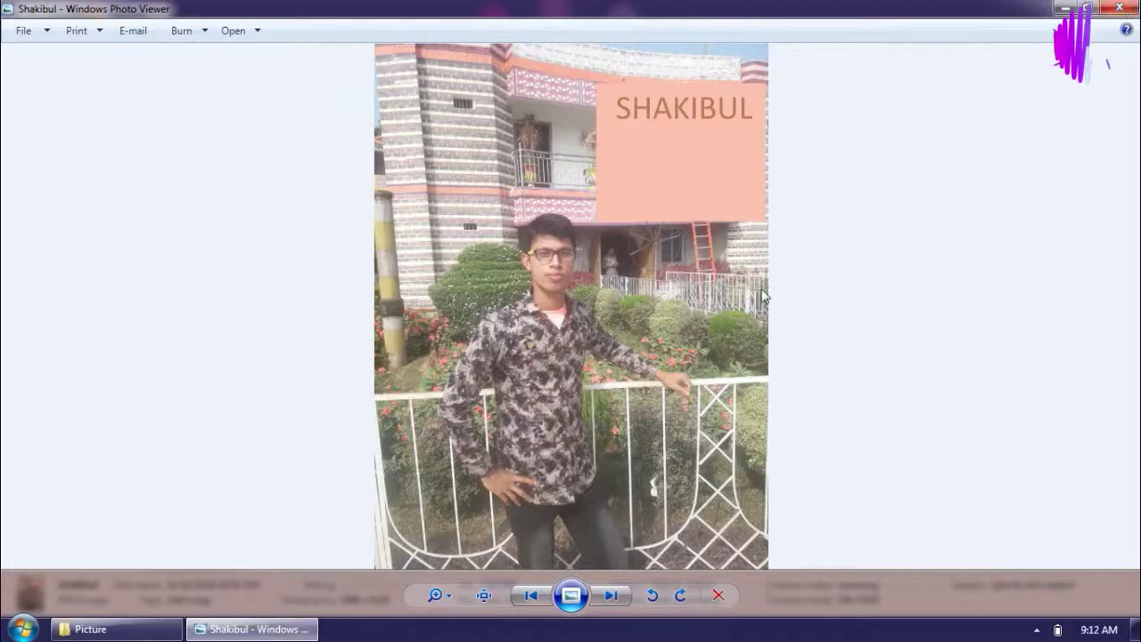
left_click(1123, 11)
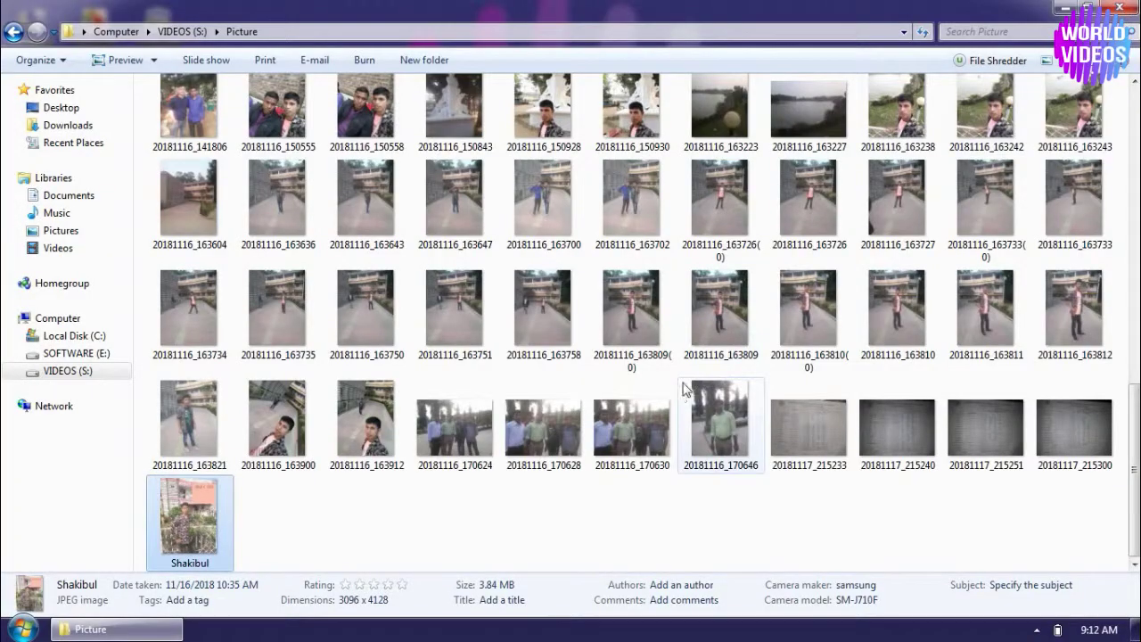
left_click(1131, 7)
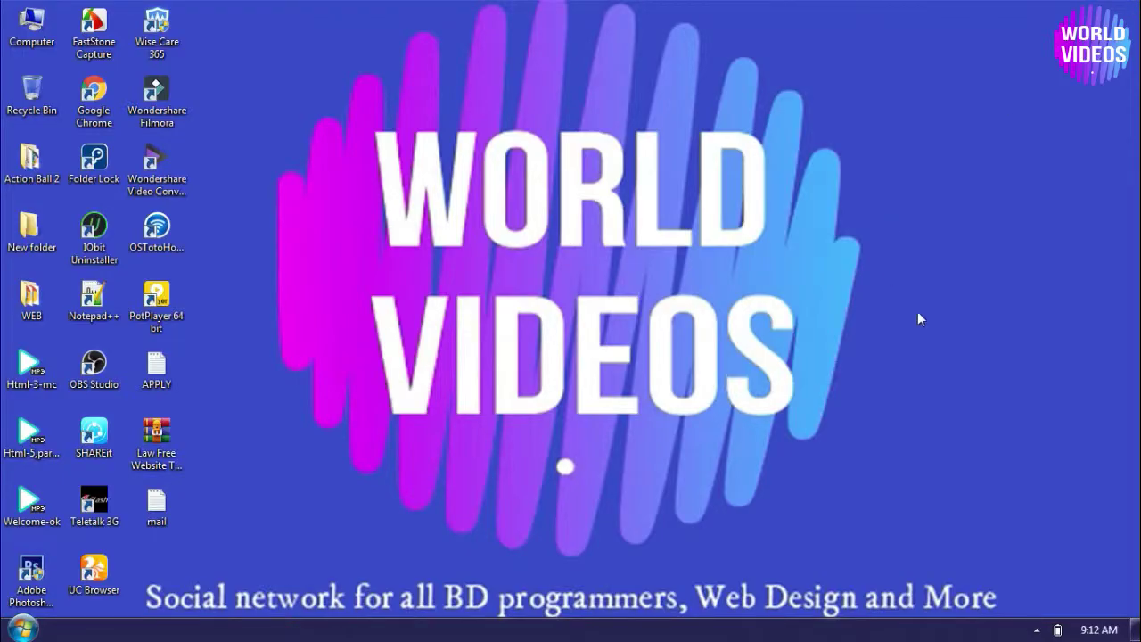